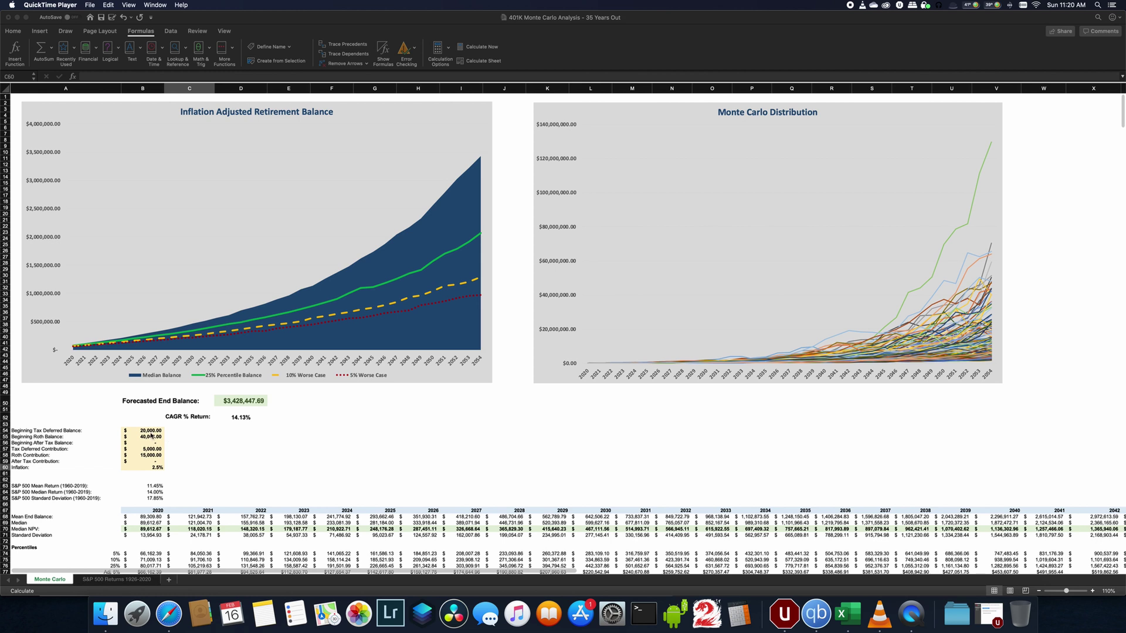
Step: Bring the workbook forward and select the beginning tax-deferred balance, then the Roth balance below it
left_click(151, 435)
left_click(150, 431)
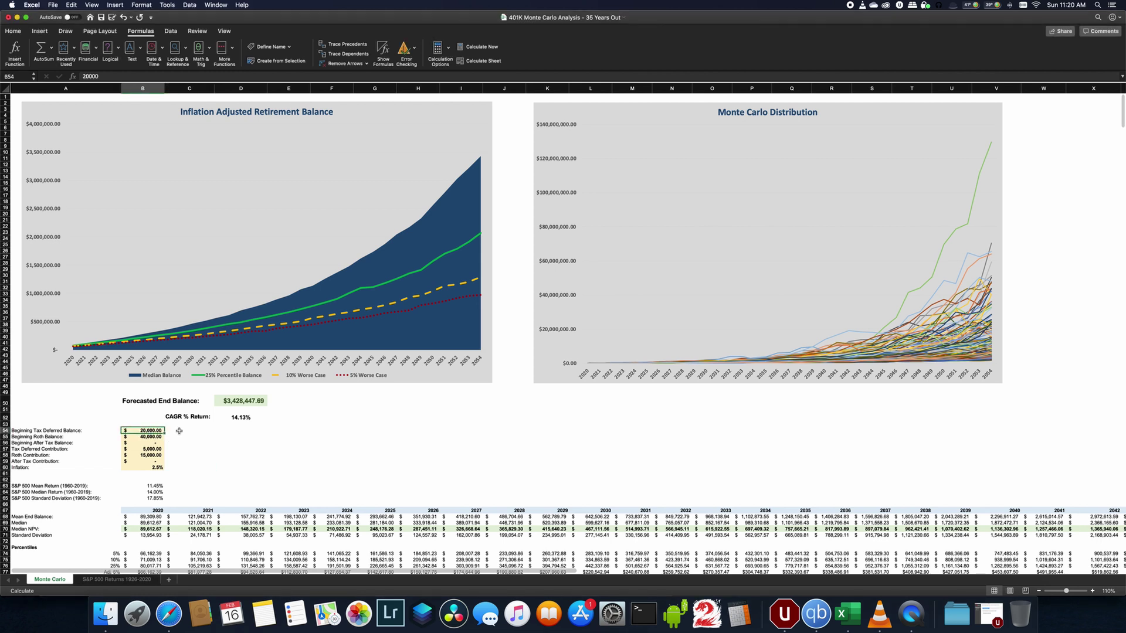
key("Down")
key("Down")
key("Down")
key("Down")
key("Down")
key("Down")
key("Down")
key("Down")
key("Down")
key("Down")
key("Down")
key("Down")
key("Down")
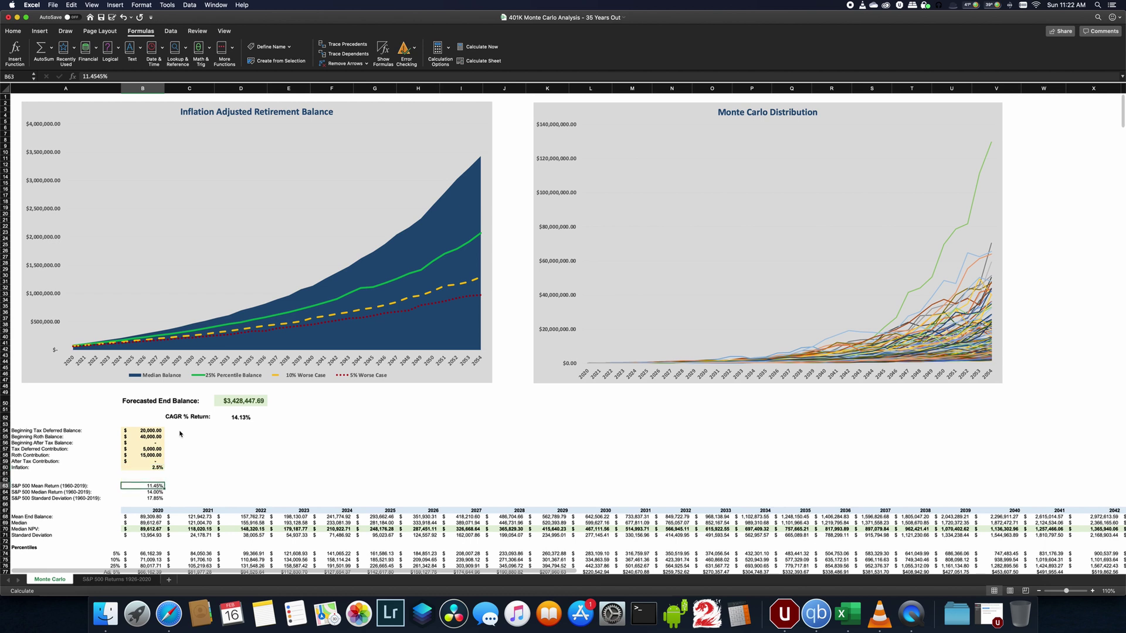
key("Right")
key("Right")
key("Right")
key("Right")
key("Right")
key("Right")
key("Right")
key("Right")
key("Right")
key("Right")
key("Right")
key("Right")
key("Right")
key("Right")
key("Right")
key("Right")
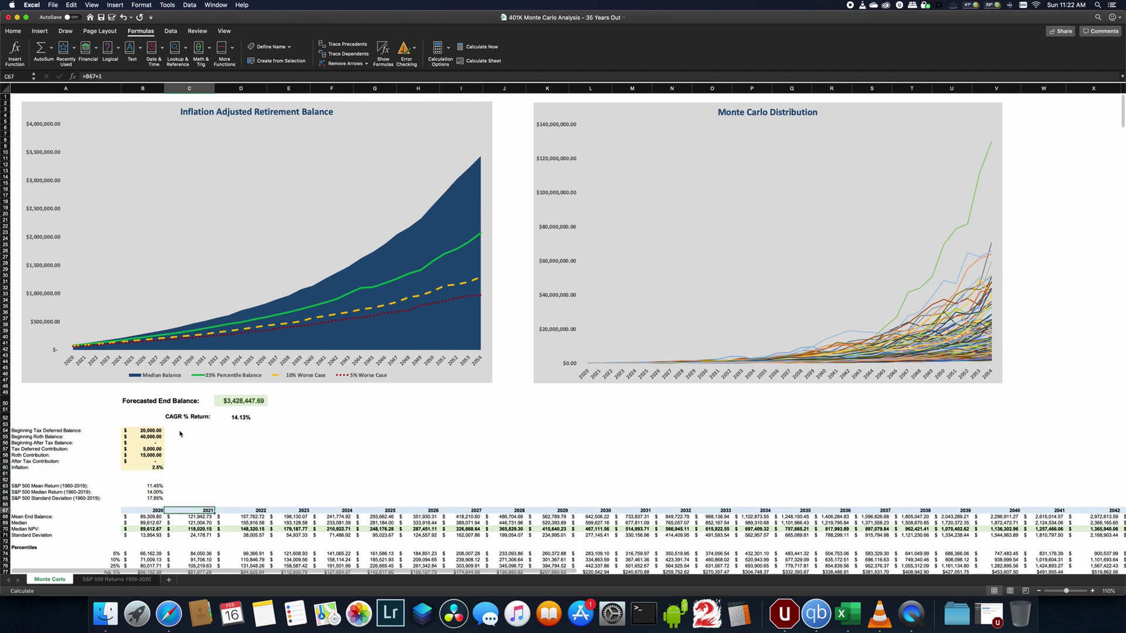
key("Right")
key("Right")
key("Right")
key("Right")
key("Right")
key("Right")
key("Right")
key("Right")
key("Right")
key("Right")
key("Right")
key("Right")
key("Right")
key("Right")
key("Right")
key("Right")
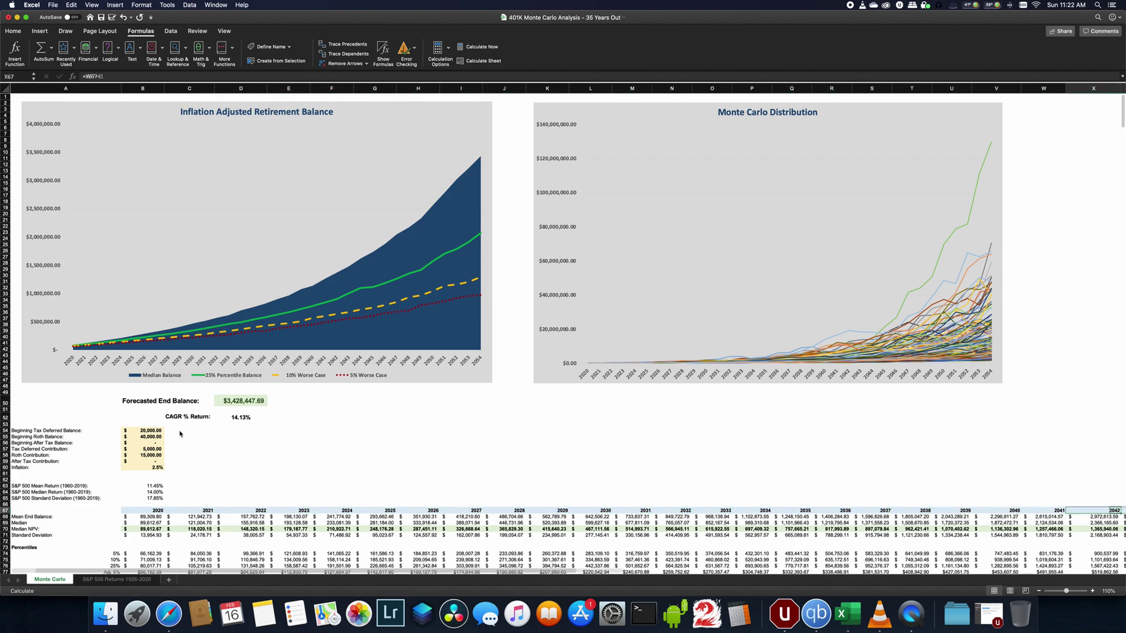
key("Right")
key("Right")
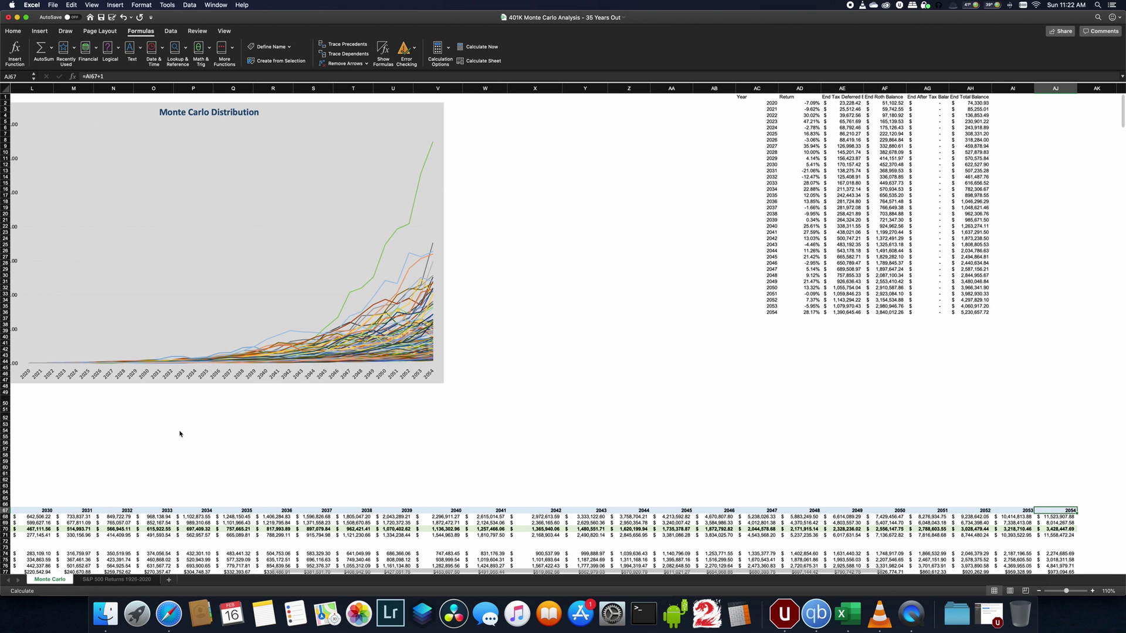
key("Left")
key("Left")
key("Left")
key("Left")
key("Left")
key("Left")
key("Left")
key("Left")
key("Left")
key("Left")
key("Left")
key("Left")
key("Left")
key("Left")
key("Left")
key("Left")
key("Left")
key("Left")
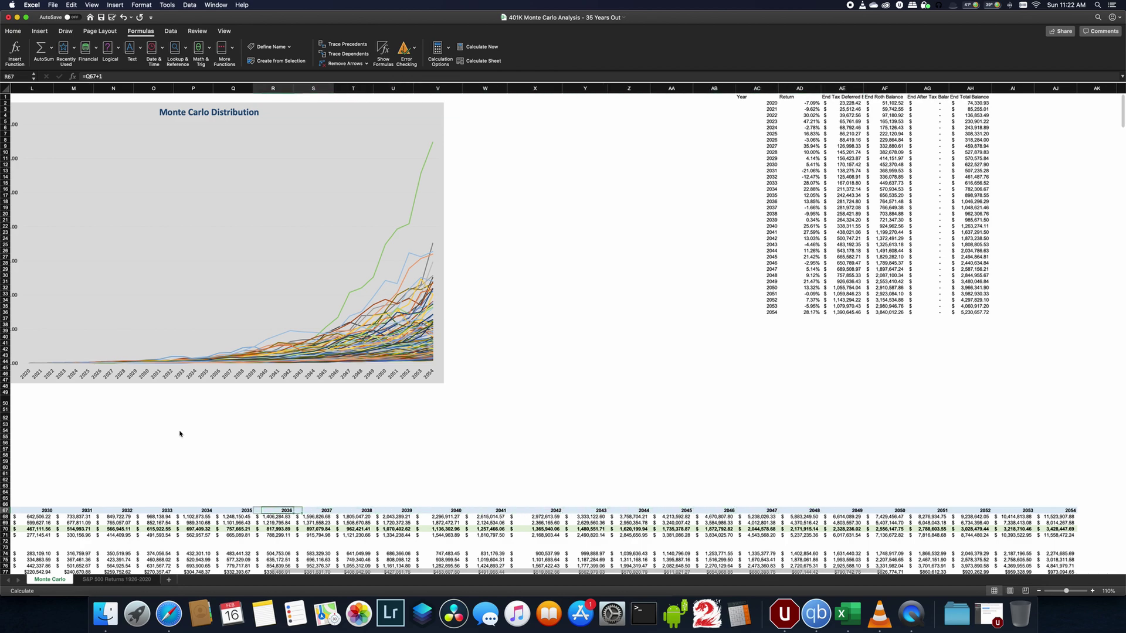
key("Left")
key("Left")
key("Left")
key("Left")
key("Left")
key("Left")
key("Left")
key("Left")
key("Left")
key("Left")
key("Left")
key("Left")
key("Left")
key("Left")
key("Left")
key("Left")
key("Left")
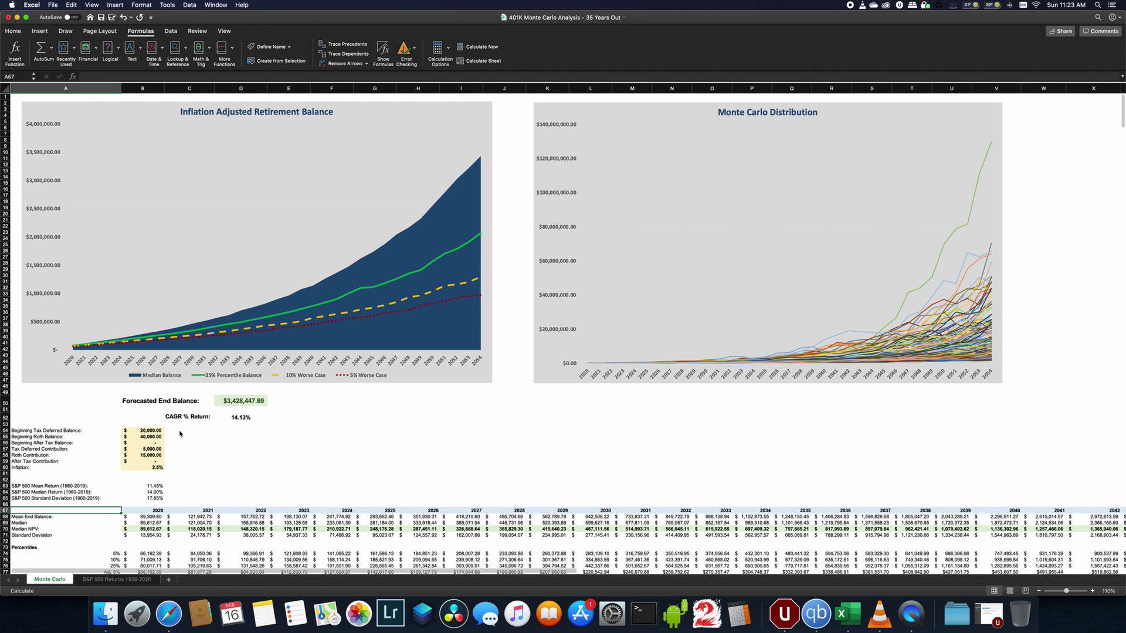
Step: Review the 2.5% inflation rate, $0 after-tax, $20,000 tax-deferred and $40,000 Roth balance inputs
key("Up")
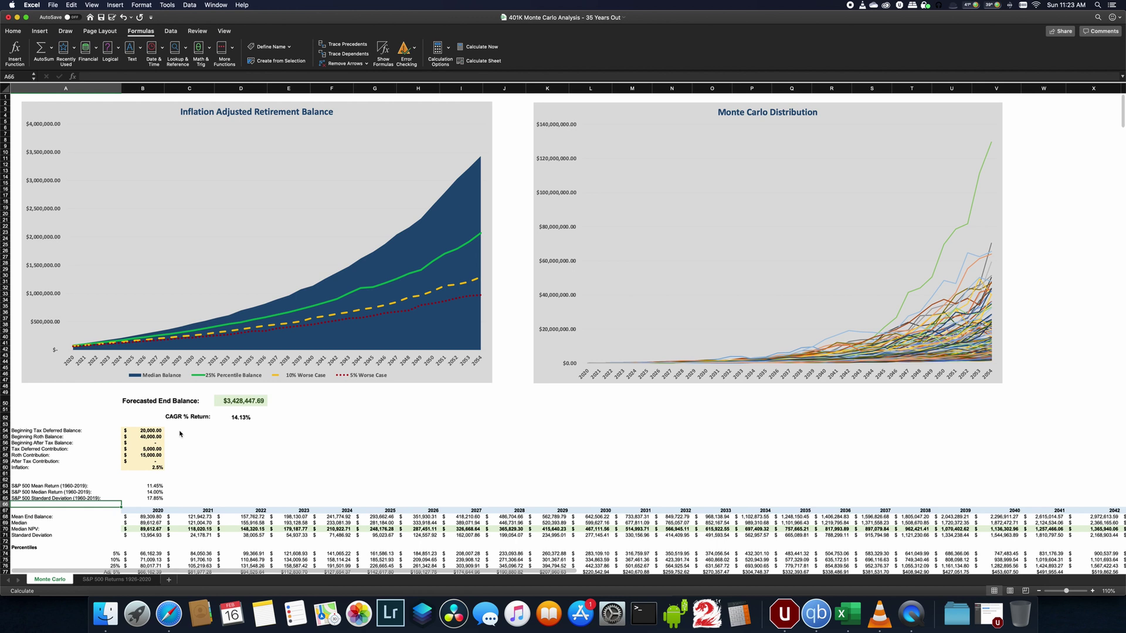
key("Up")
key("Up")
key("Up")
key("Up")
key("Up")
key("Up")
key("Right")
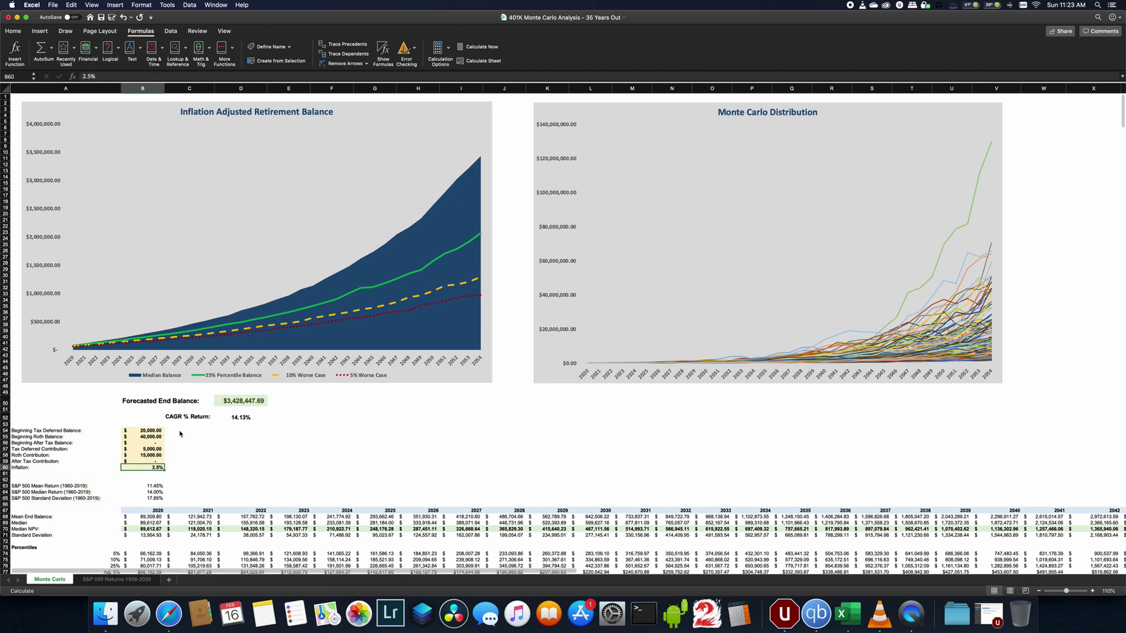
key("Up")
key("Up")
key("Up")
key("Up")
key("Up")
key("Up")
key("Down")
key("Down")
key("Down")
key("Down")
key("Up")
key("Up")
key("Up")
key("Up")
key("Down")
key("Down")
key("Down")
key("Down")
key("Down")
key("Down")
key("Down")
key("Down")
key("Down")
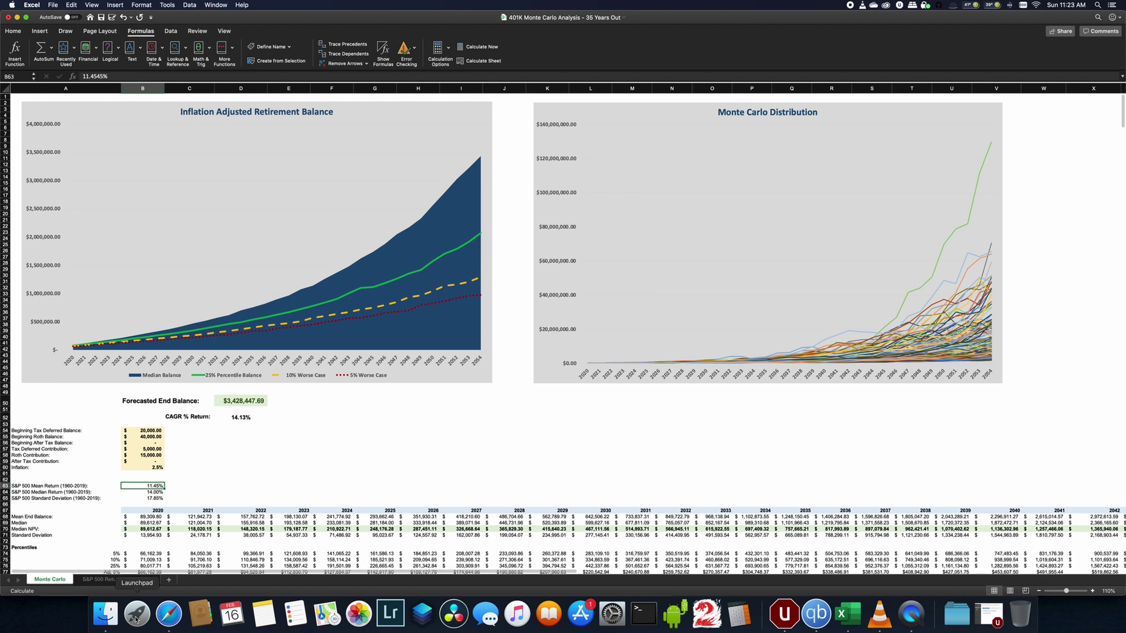
Step: On the S&P 500 Returns 1926-2020 sheet, inspect the 2019 Return % formula =B95/100
left_click(138, 580)
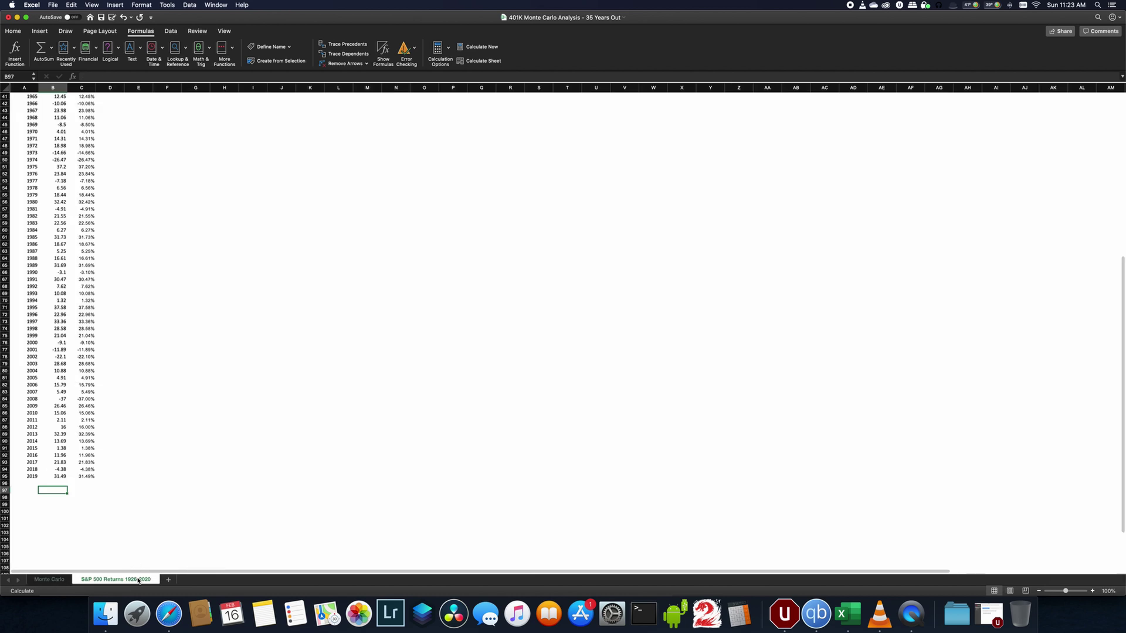
scroll(93, 461, "up", 10)
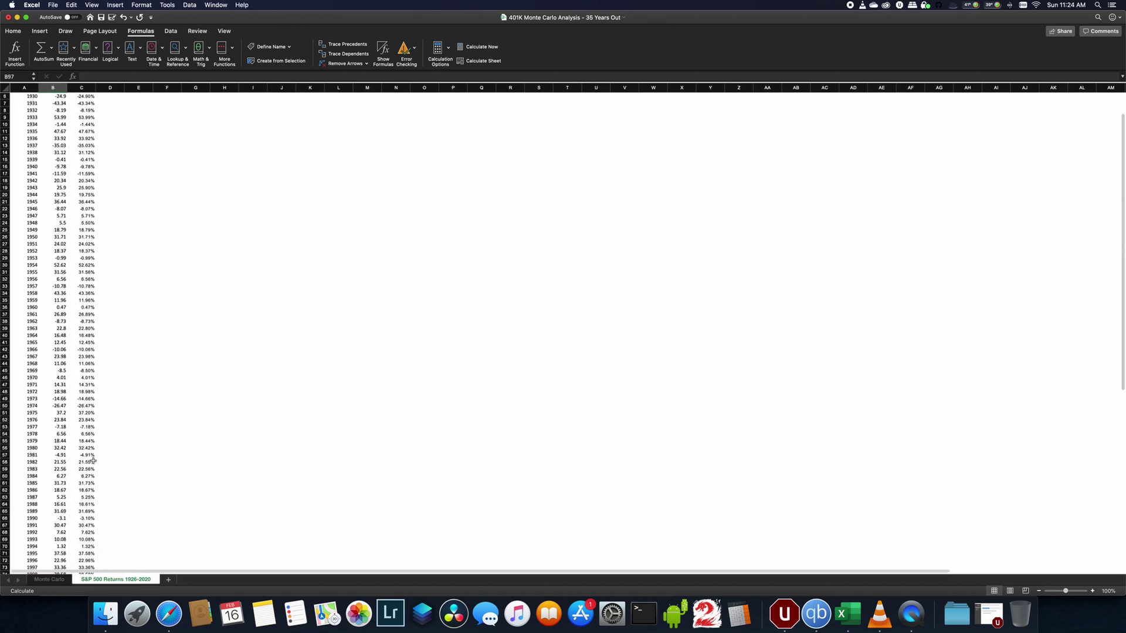
scroll(93, 461, "down", 12)
left_click(90, 434)
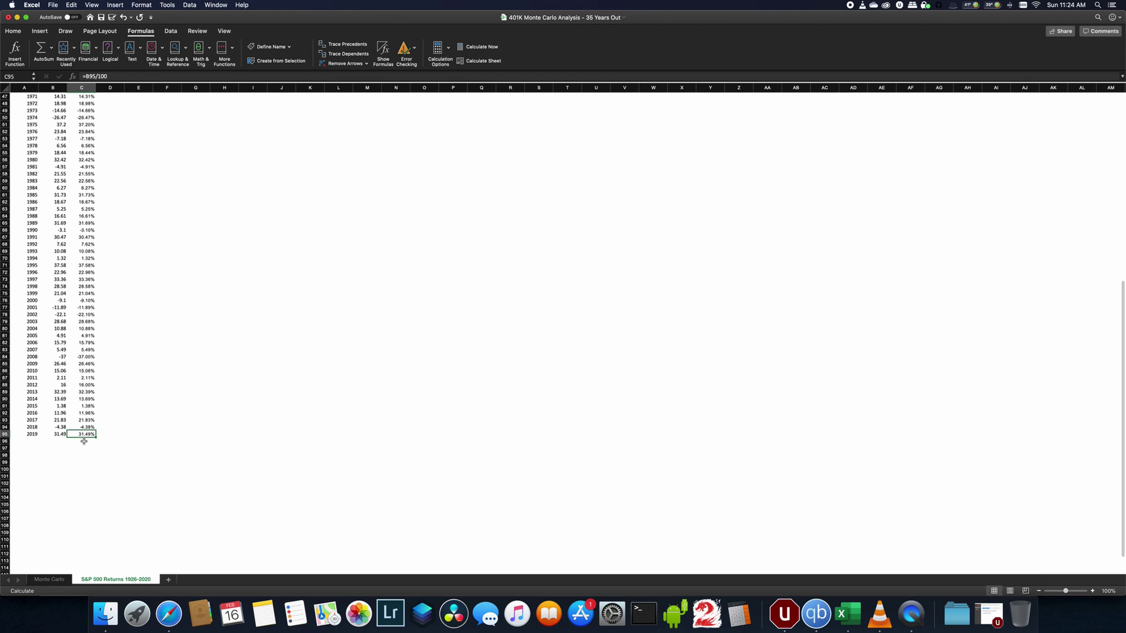
left_click(83, 441)
Step: Scroll back to the top of the returns sheet and return to the Monte Carlo sheet
scroll(76, 478, "up", 1)
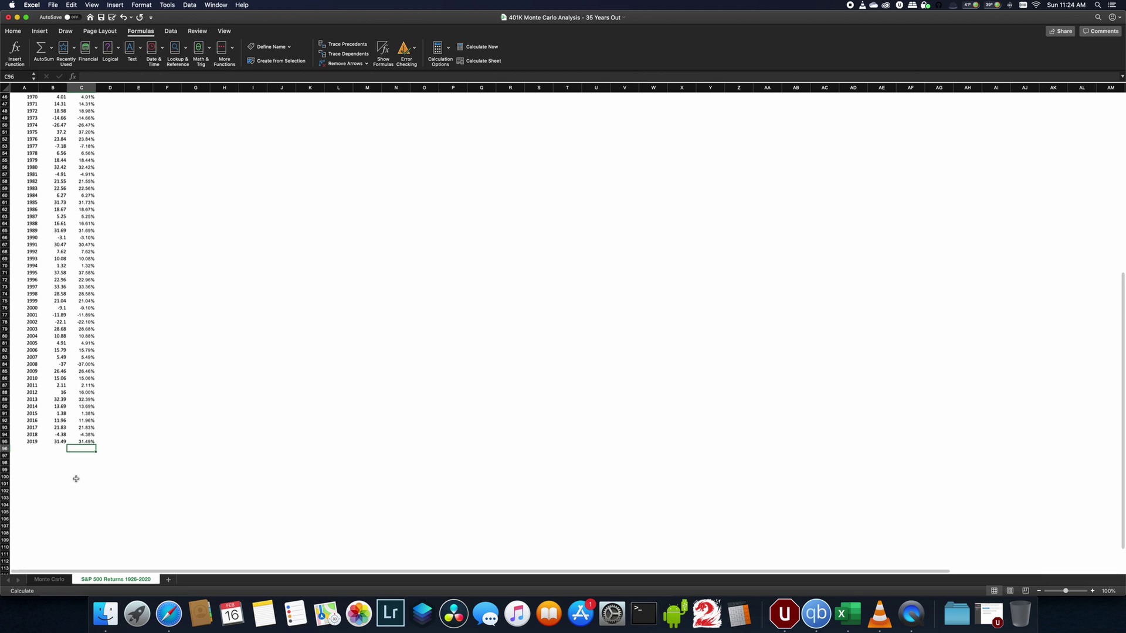
scroll(75, 478, "up", 1)
scroll(68, 486, "up", 15)
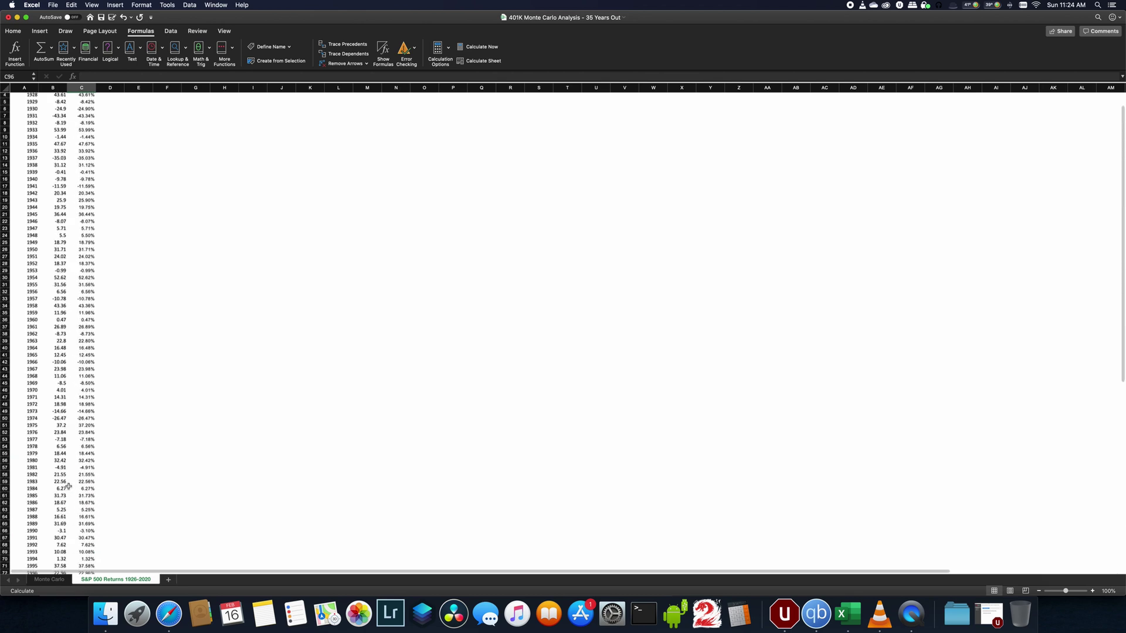
left_click(51, 580)
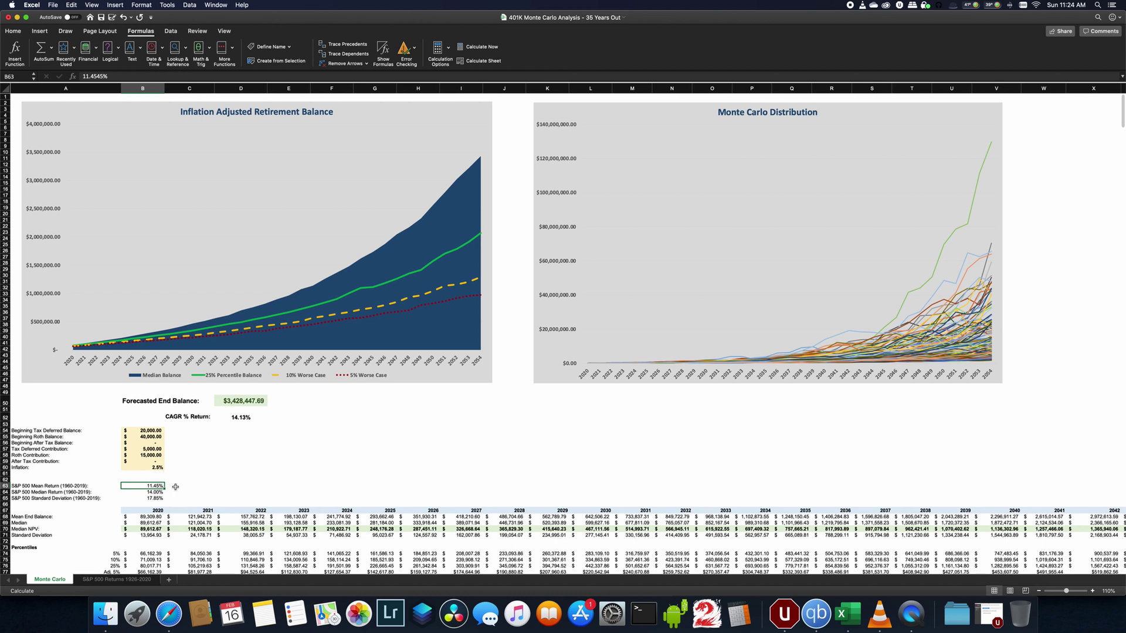
Step: Check the 17.85% S&P 500 standard deviation in B65, moving to the empty cell beside it
key("Down")
key("Down")
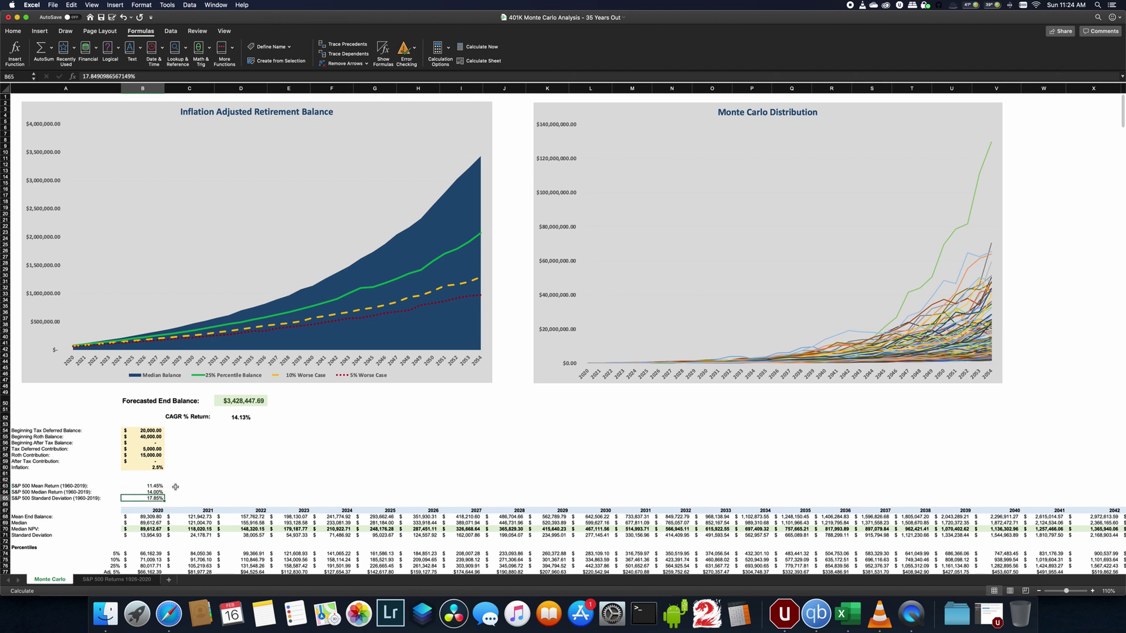
key("Right")
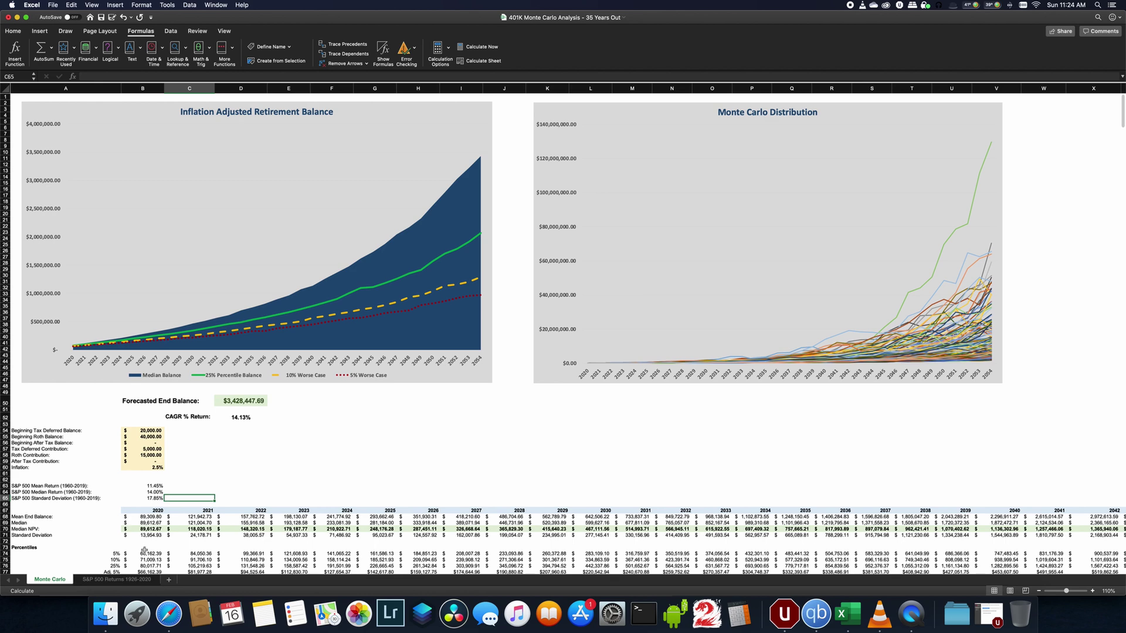
Step: Select the Return % values to read their 12.09% average, then go back to Monte Carlo
left_click(116, 580)
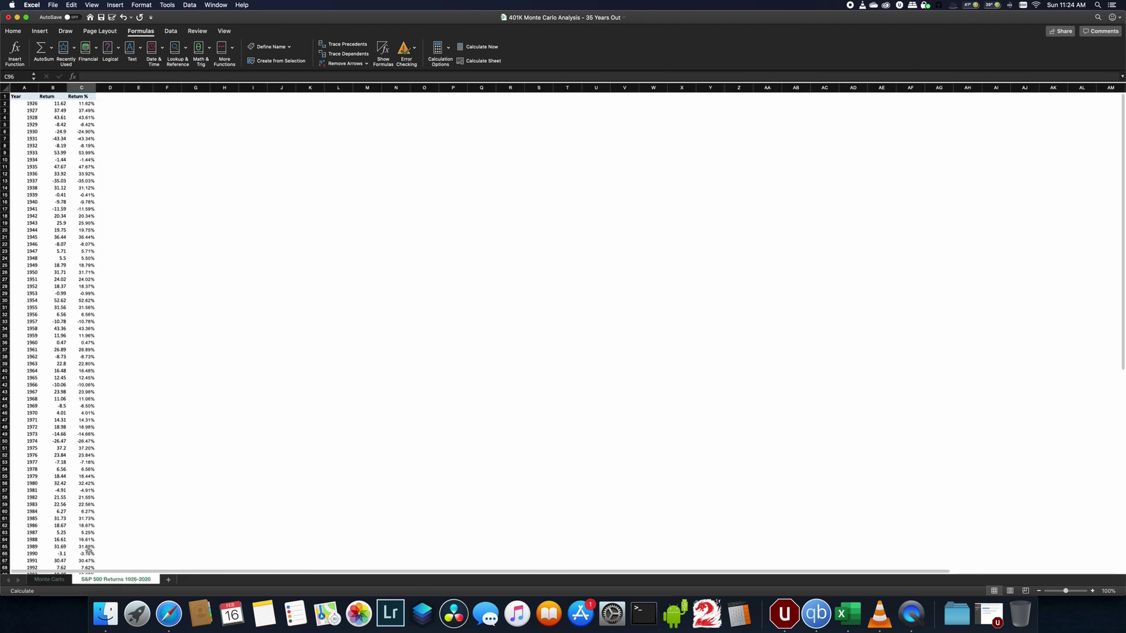
scroll(80, 432, "down", 10)
left_click_drag(80, 414, 82, 103)
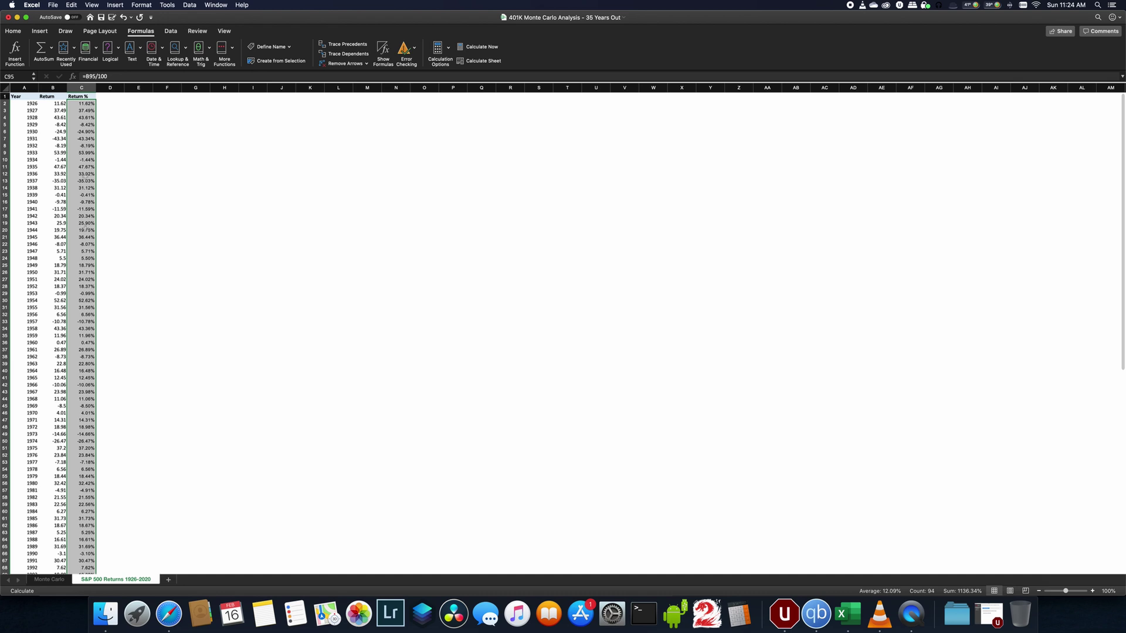
left_click(49, 578)
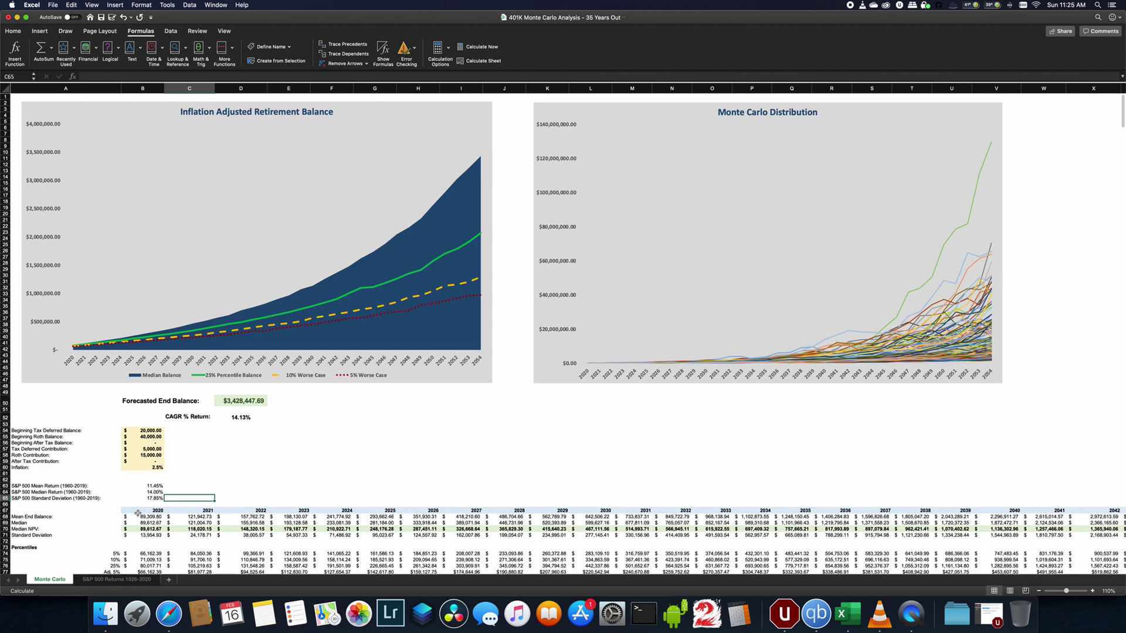
Step: Step through the S&P 500 median return and the 11.45% mean return values
key("Up")
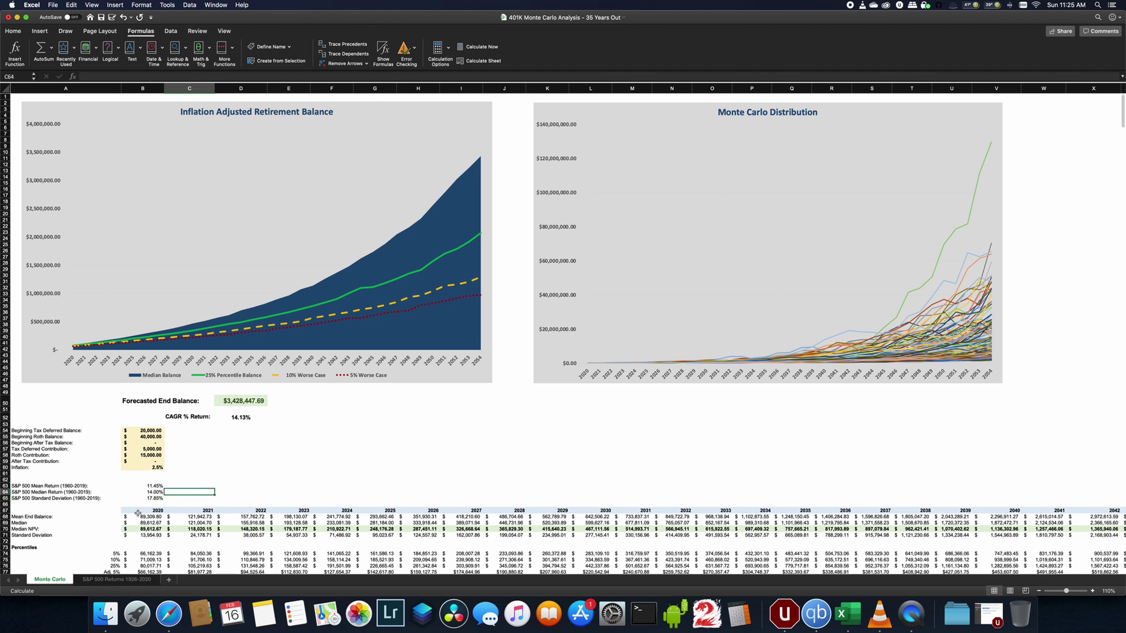
key("Left")
key("Up")
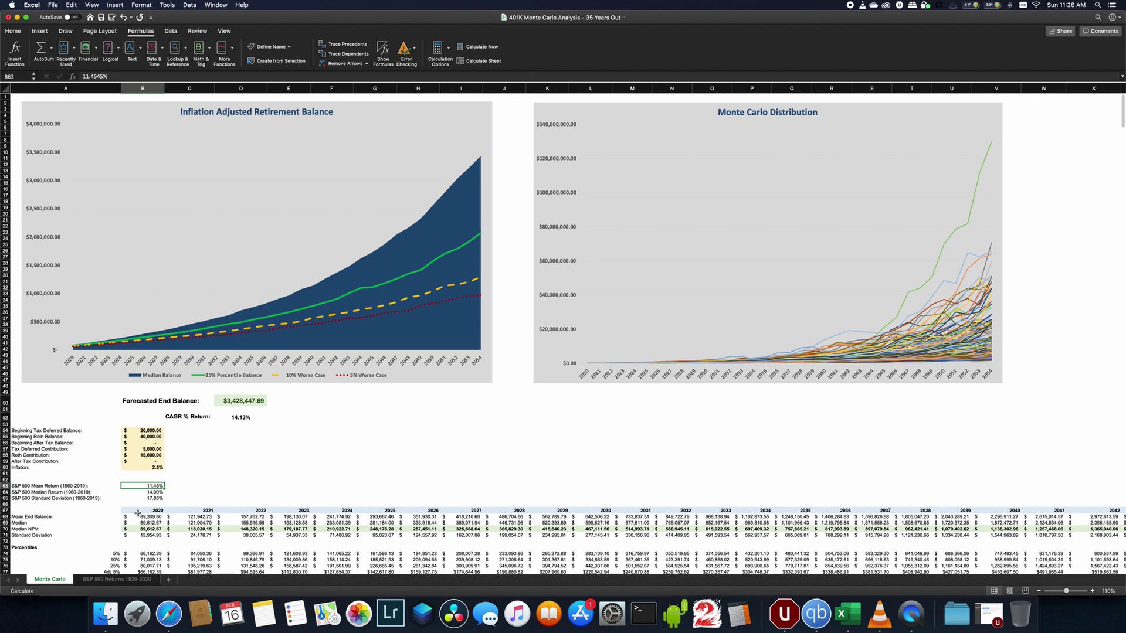
key("Right")
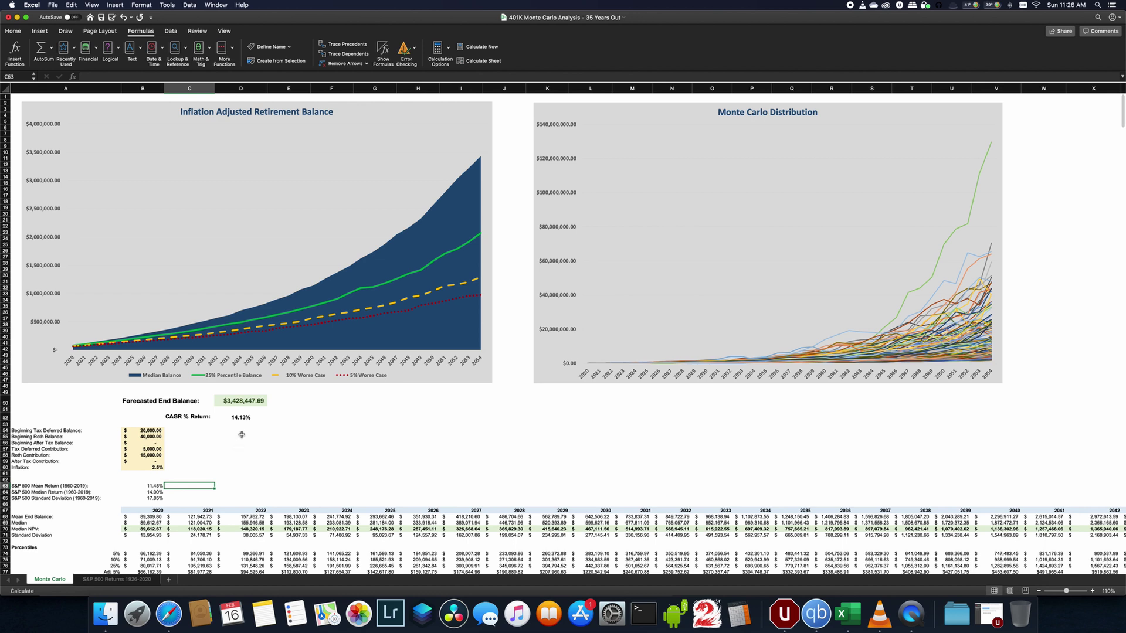
Step: Inspect the Forecasted End Balance and the CAGR % Return formula =(A69/B69)^(1/34)-1
left_click(259, 402)
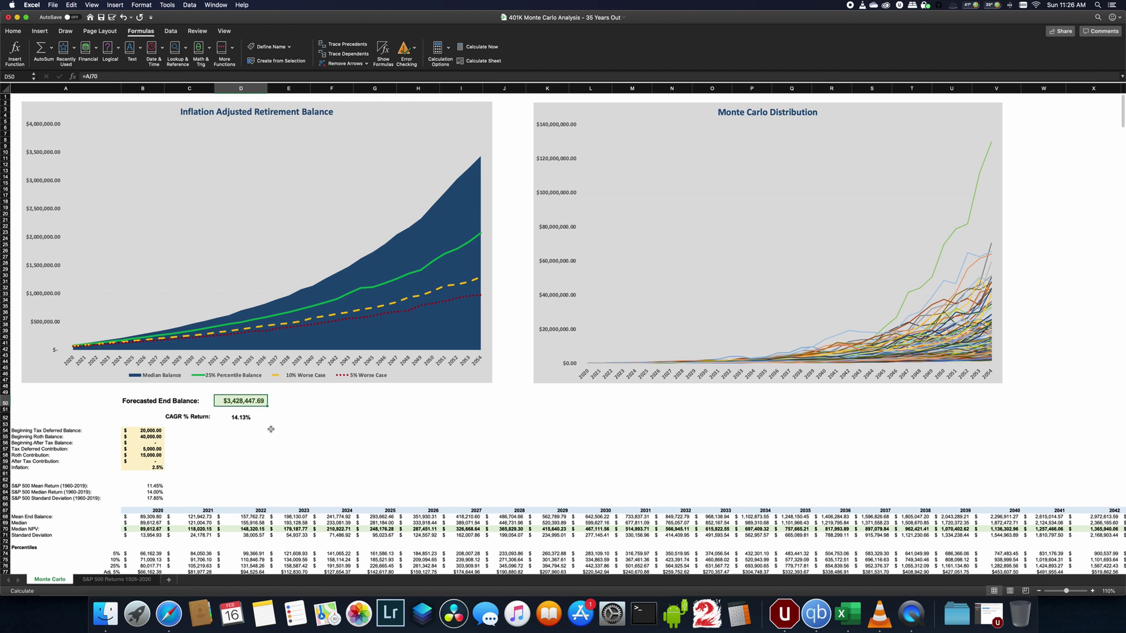
left_click(244, 418)
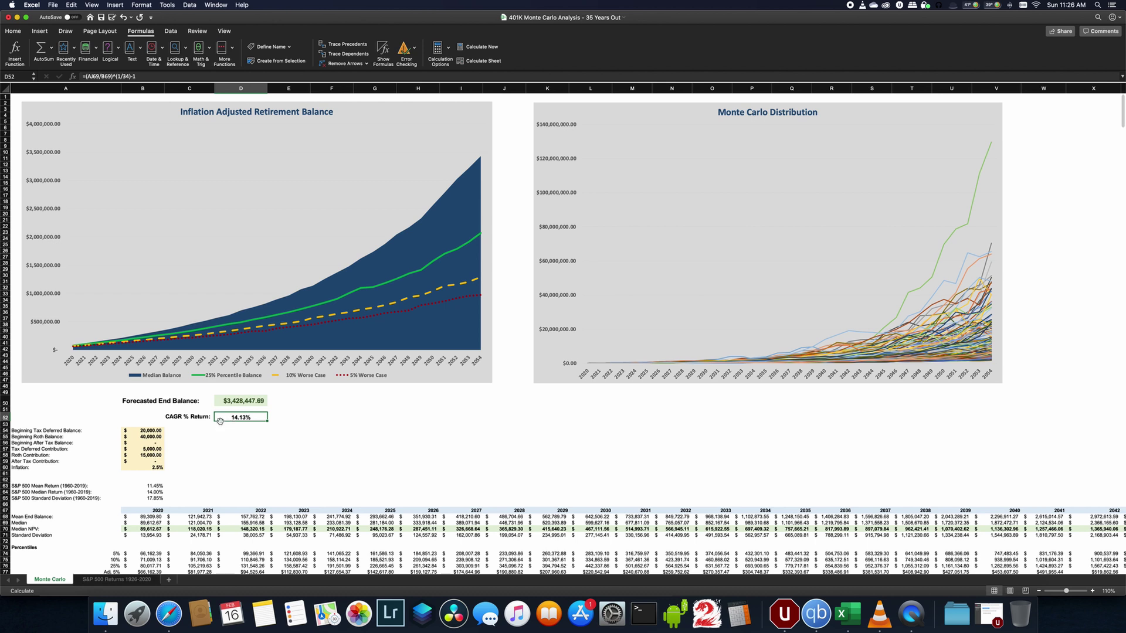
left_click(226, 460)
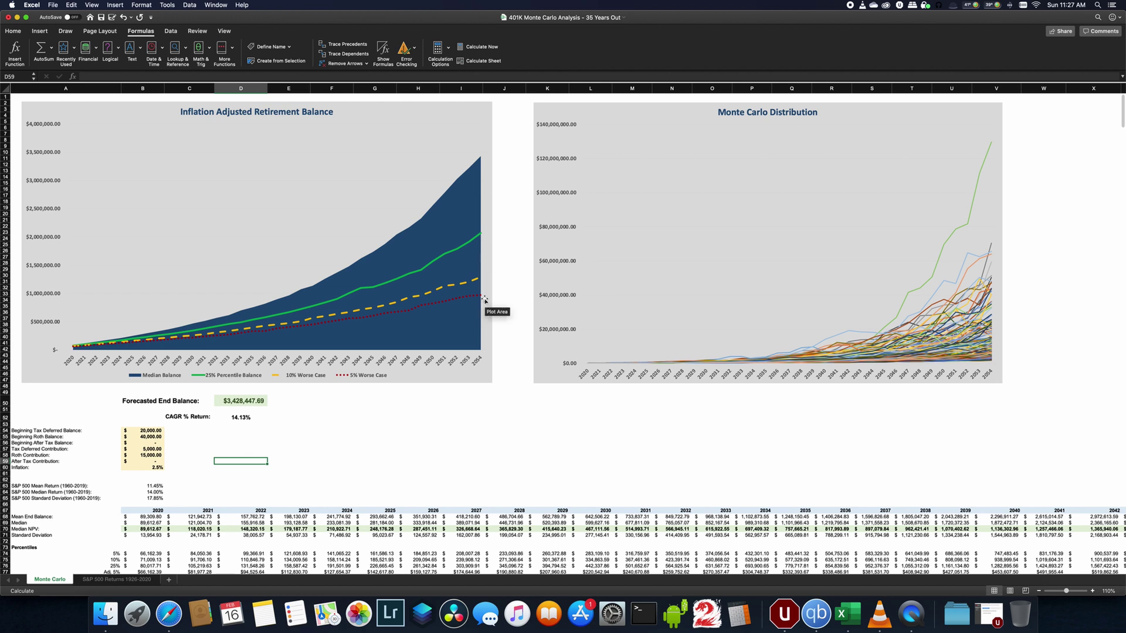
mouse_move(483, 299)
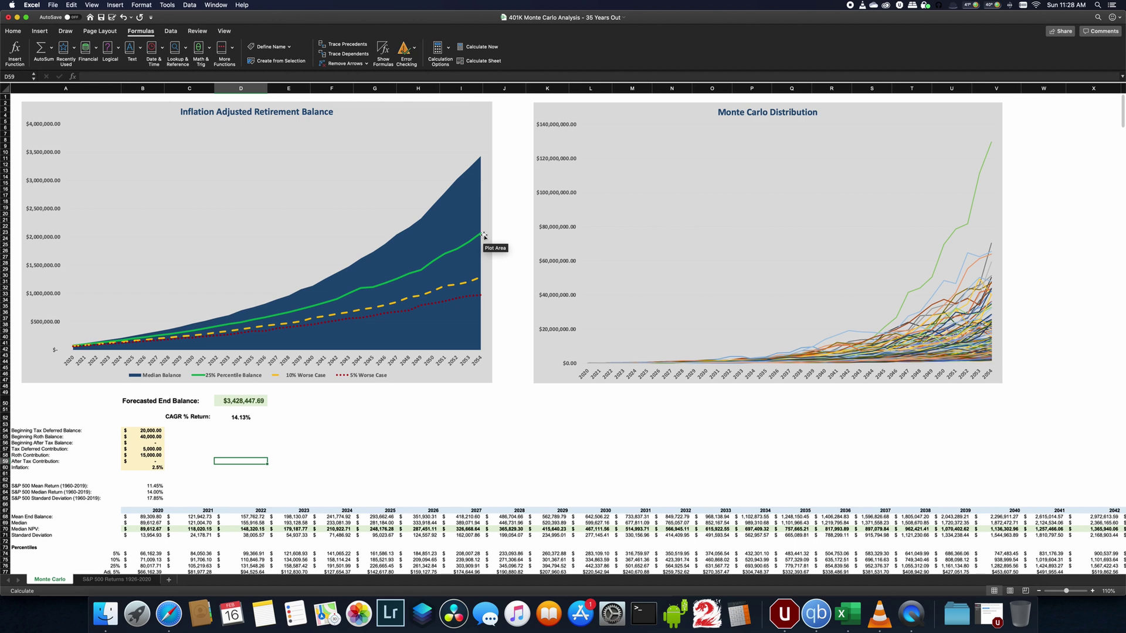
Step: Select a cell in the summary table of percentile balances
mouse_move(482, 236)
mouse_move(990, 148)
mouse_move(990, 342)
left_click(662, 541)
scroll(663, 539, "down", 2)
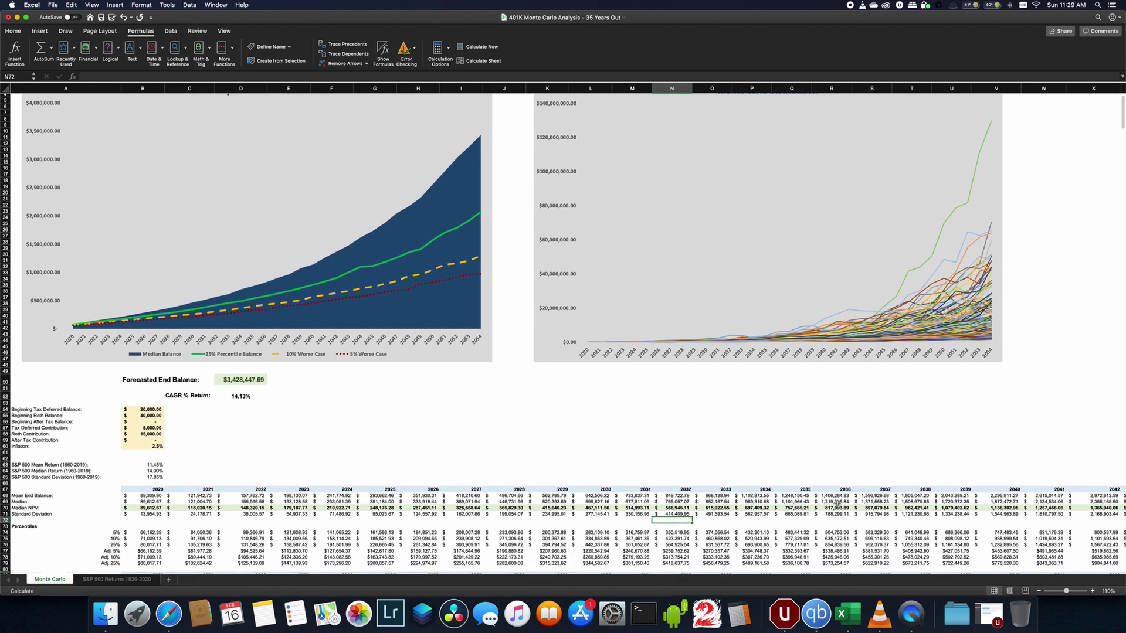
left_click(746, 497)
left_click(746, 502)
left_click(749, 508)
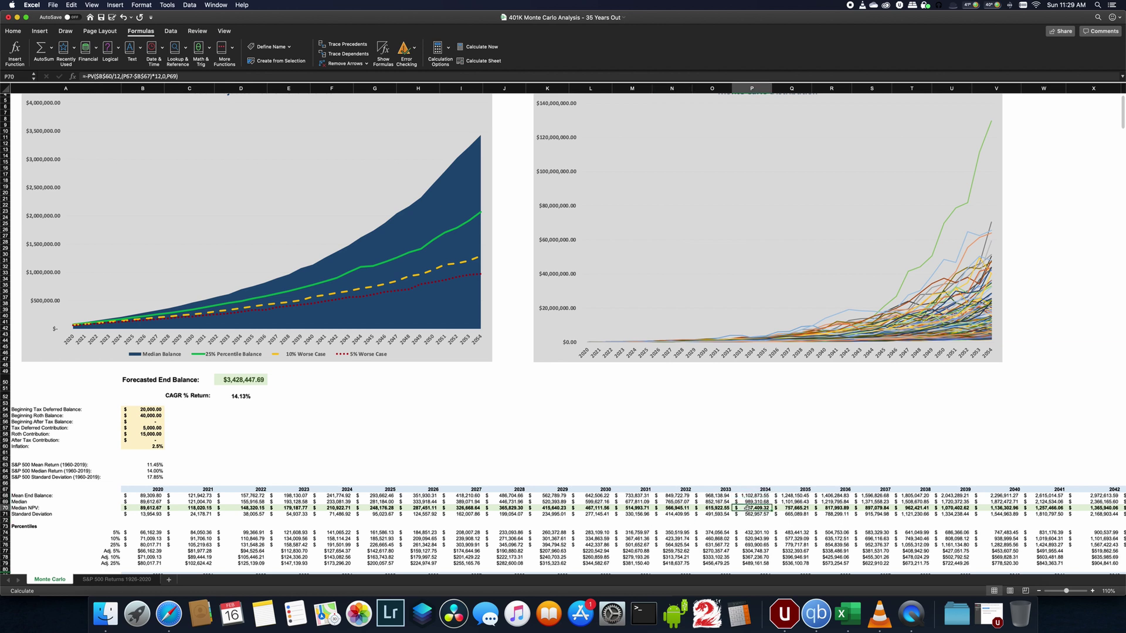
left_click(755, 514)
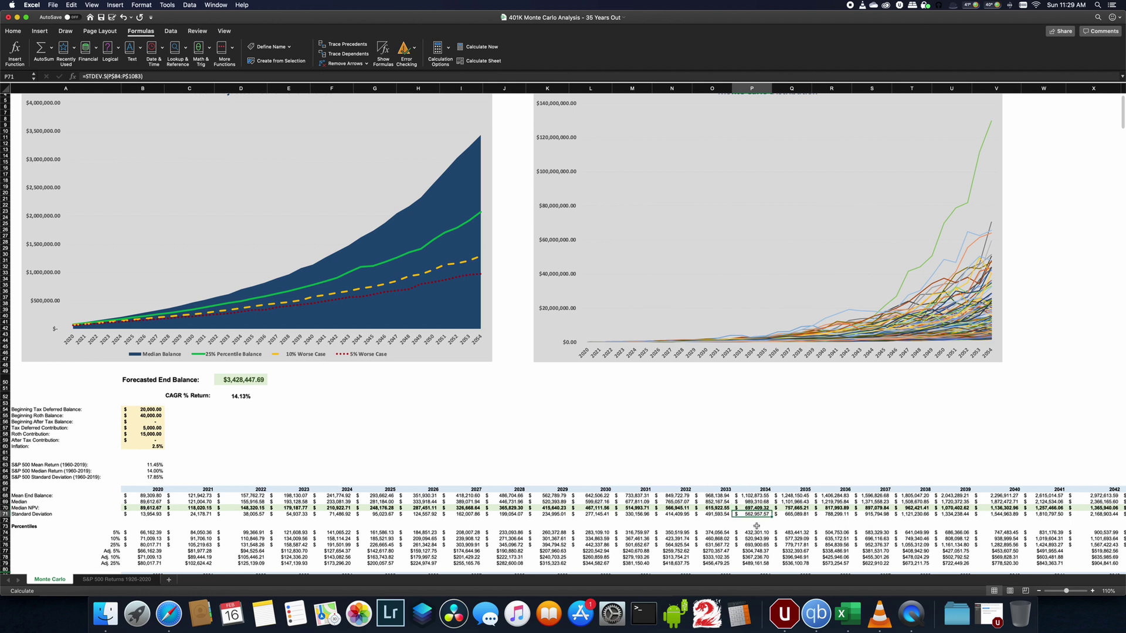
scroll(756, 526, "down", 2)
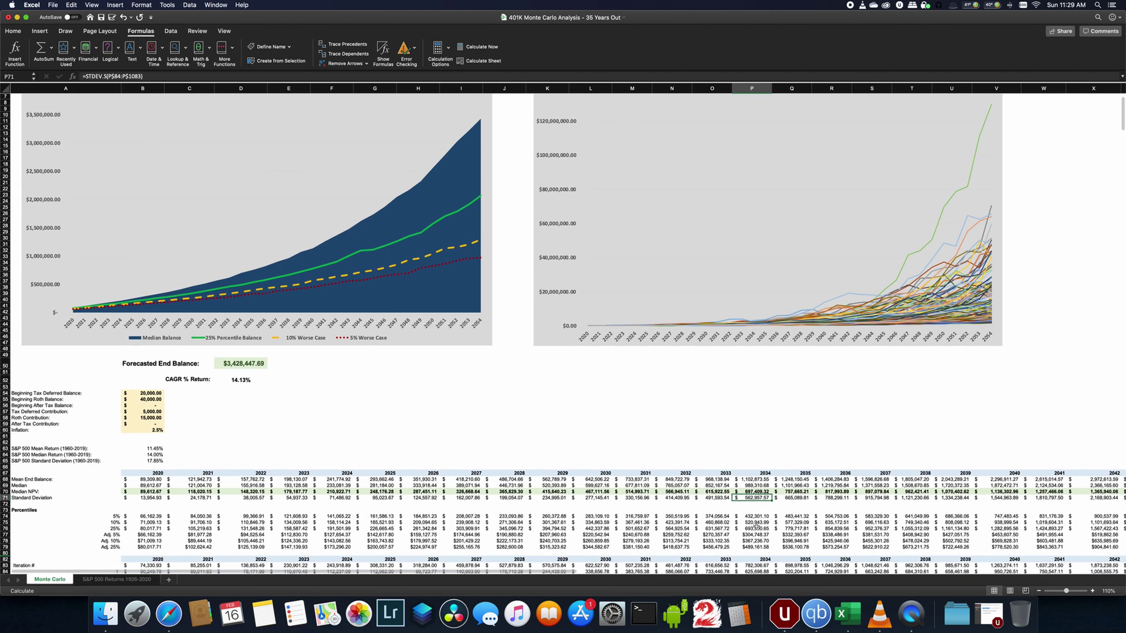
scroll(757, 527, "down", 2)
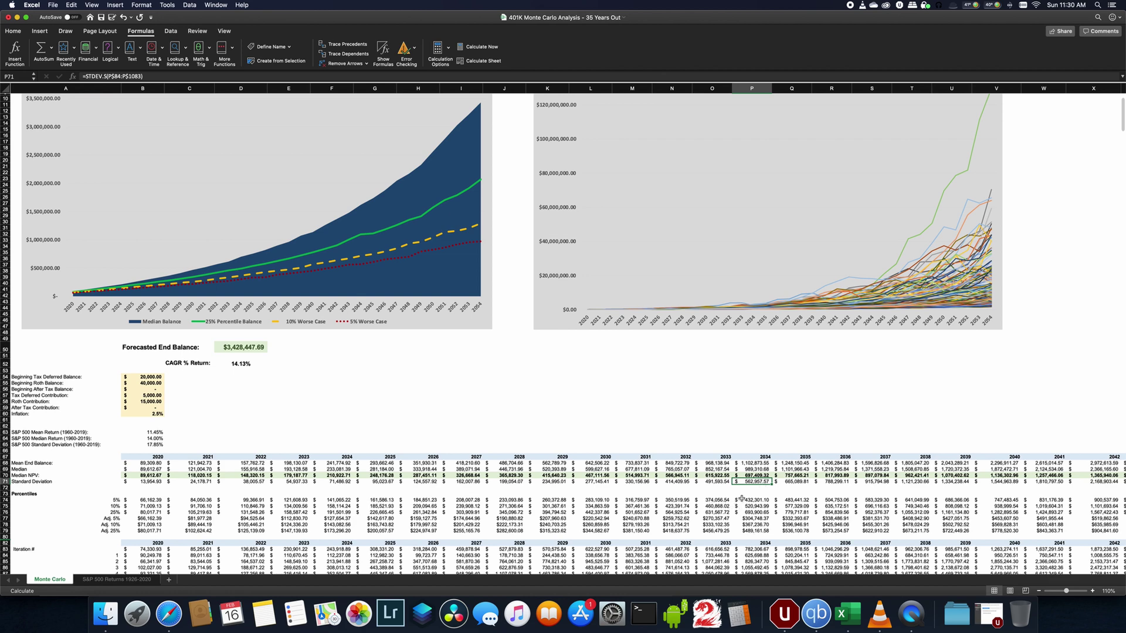
left_click_drag(750, 501, 756, 530)
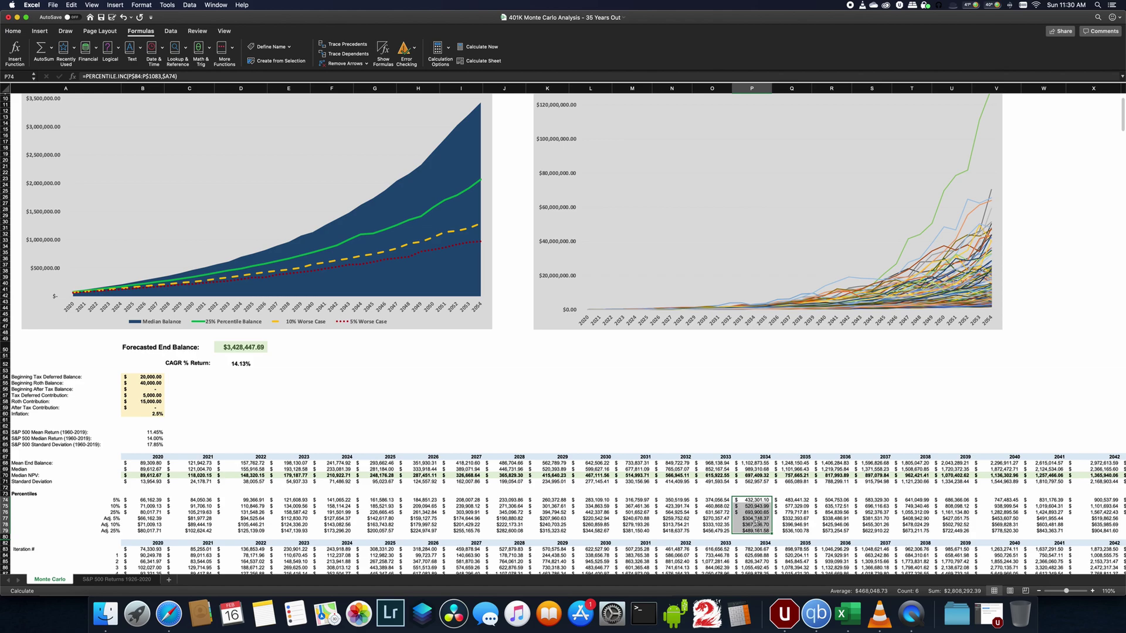
left_click(756, 524)
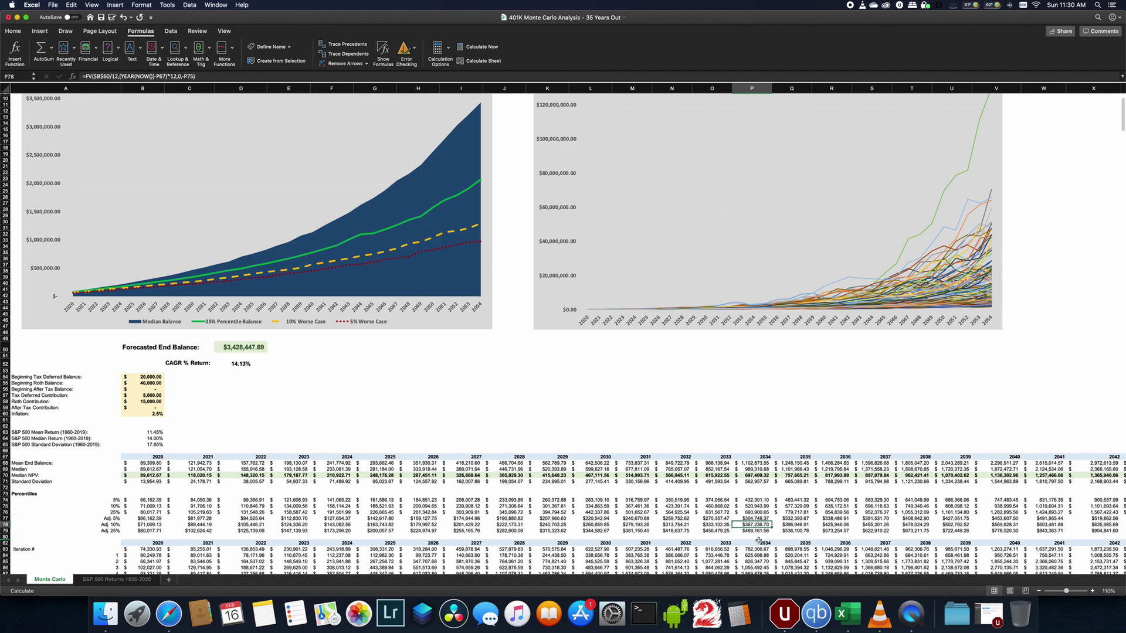
scroll(759, 540, "down", 10)
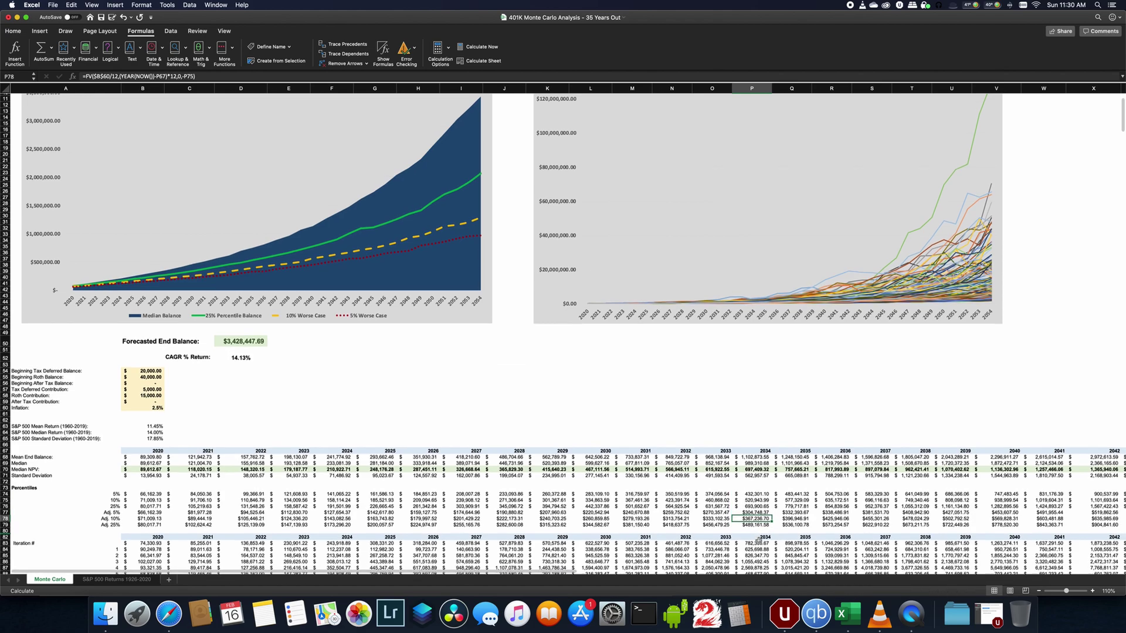
scroll(757, 540, "down", 10)
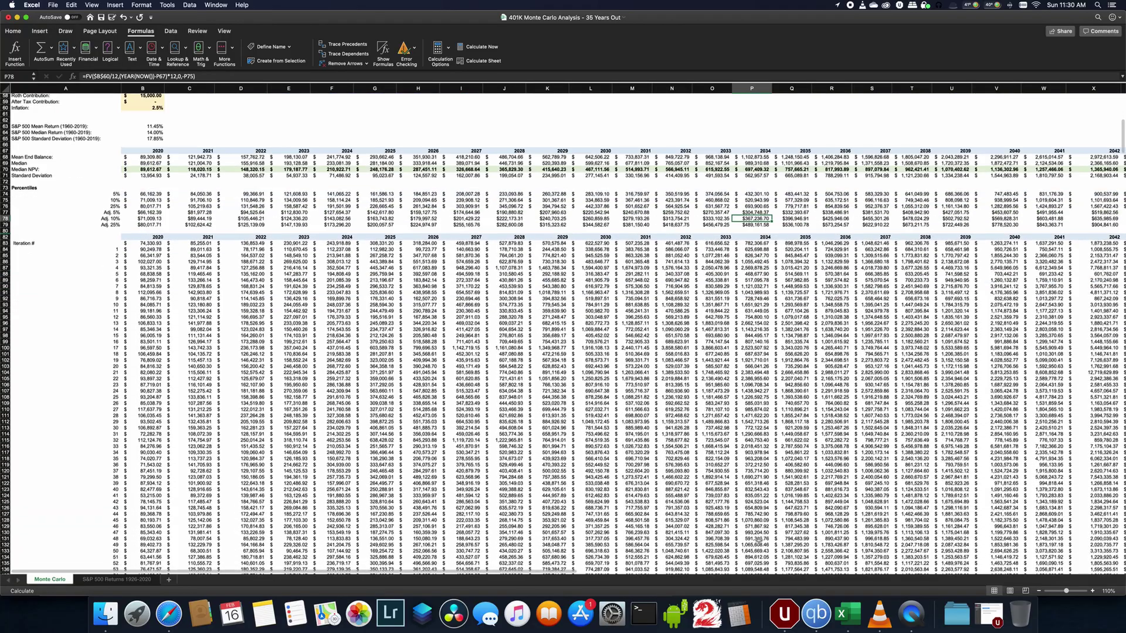
scroll(758, 540, "down", 3)
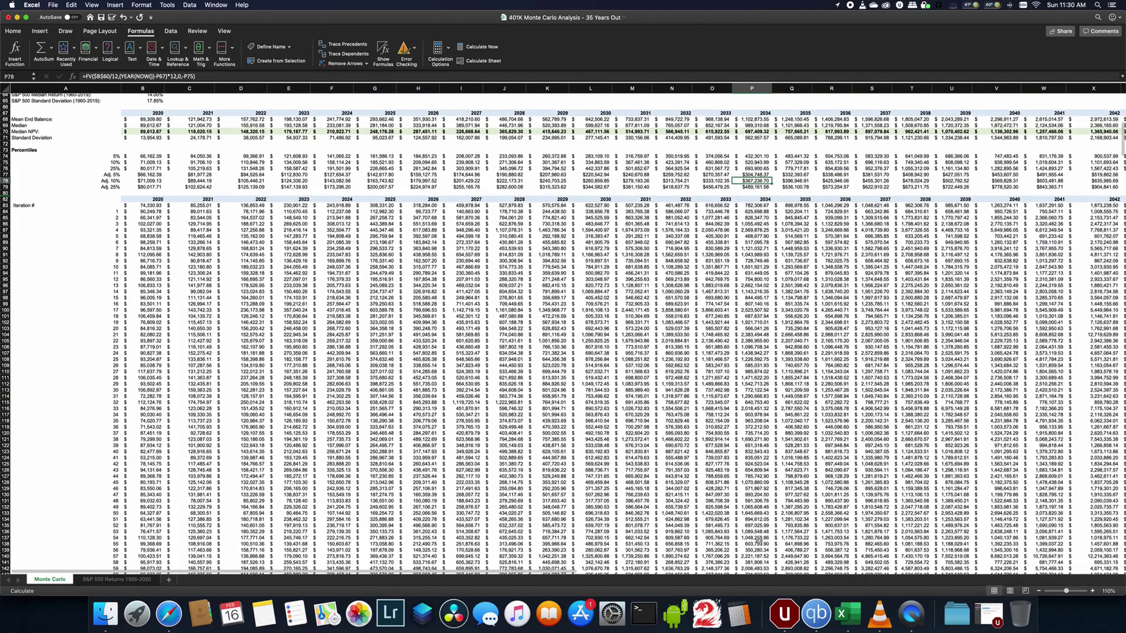
scroll(758, 540, "down", 3)
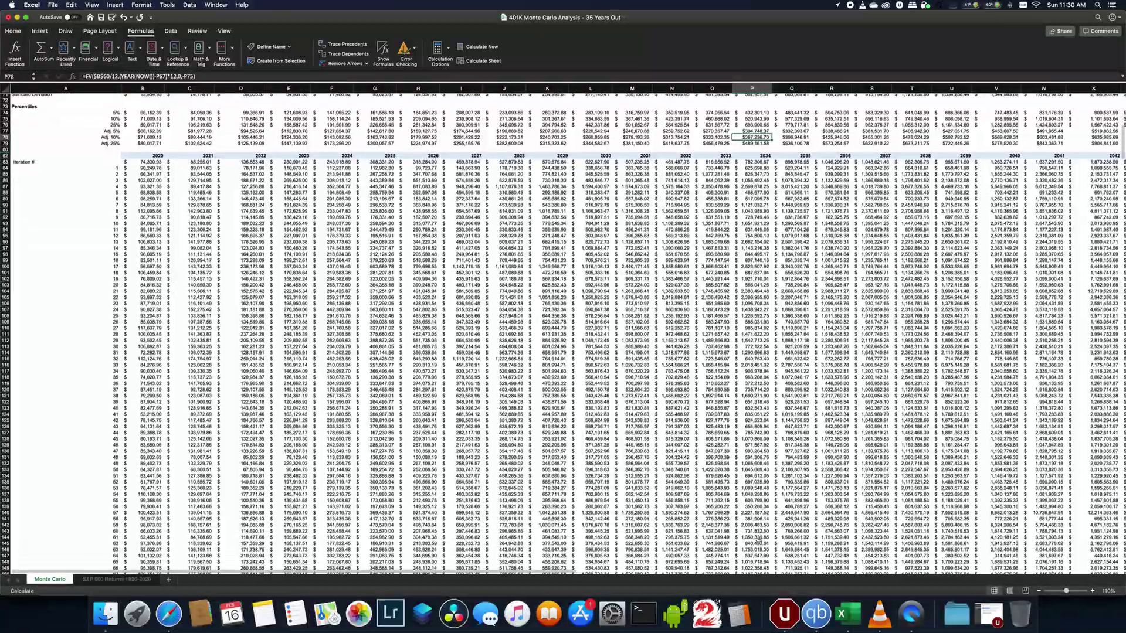
scroll(758, 539, "down", 20)
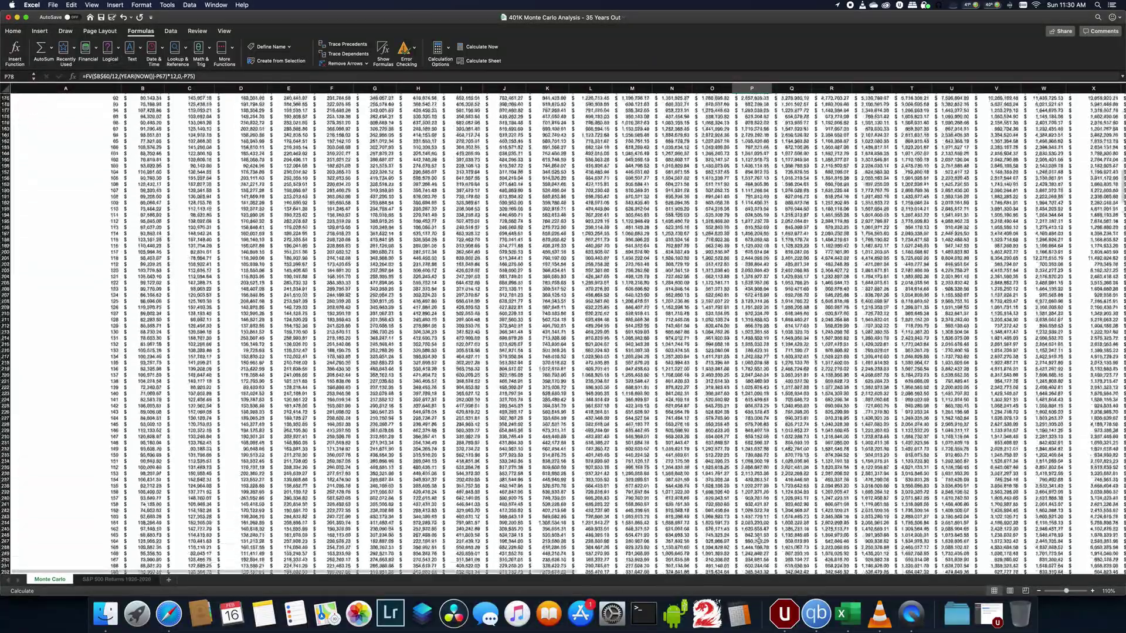
scroll(758, 540, "down", 20)
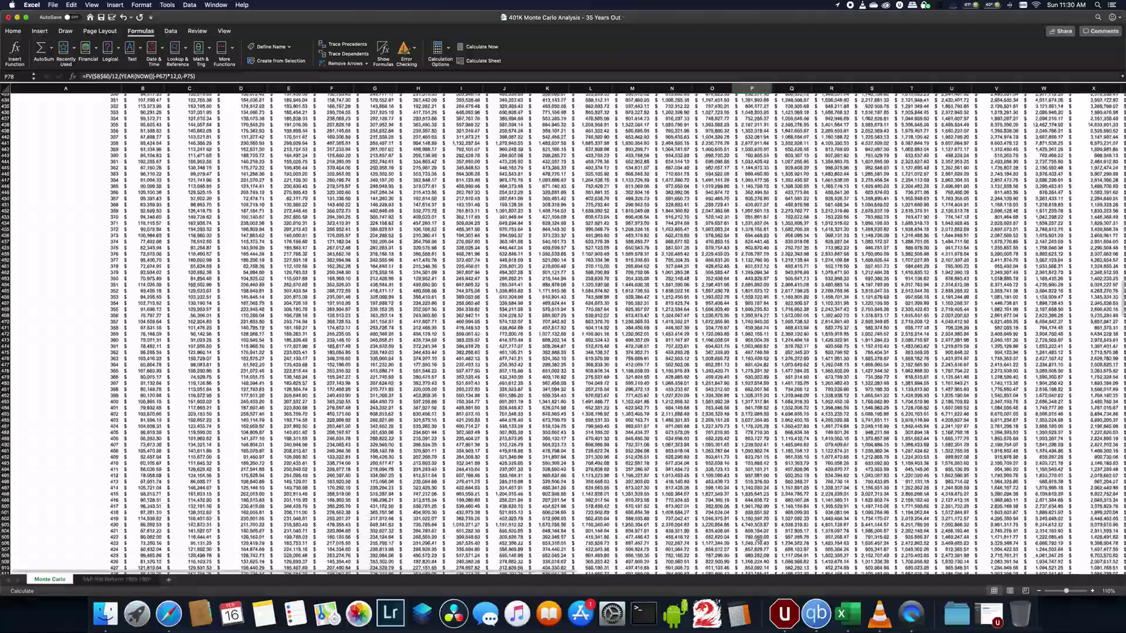
scroll(758, 540, "down", 7)
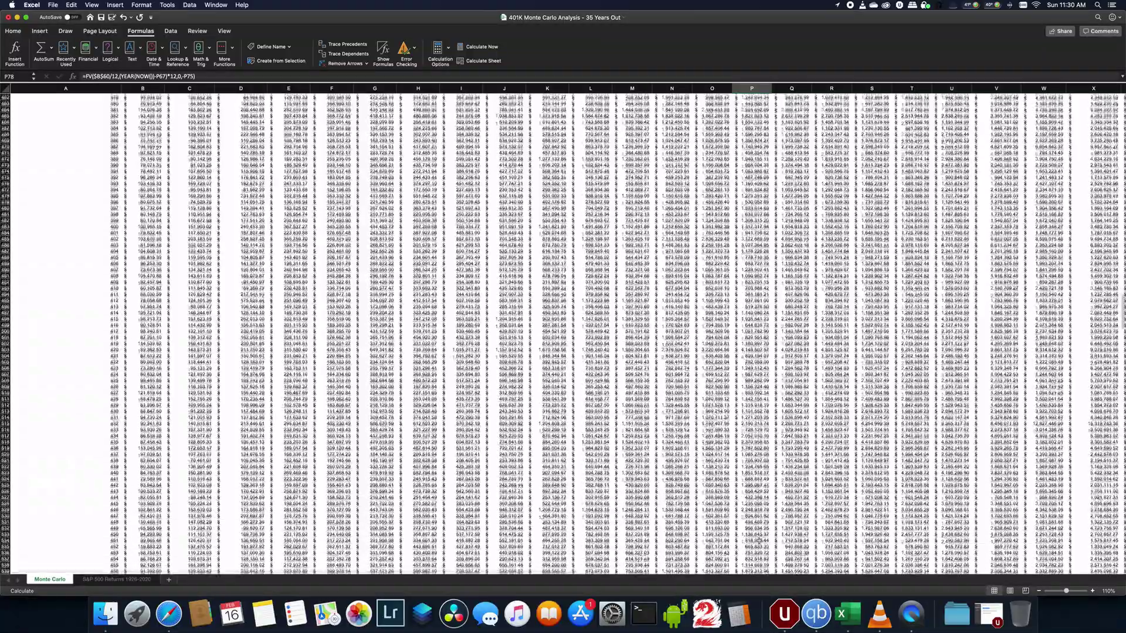
scroll(759, 539, "up", 20)
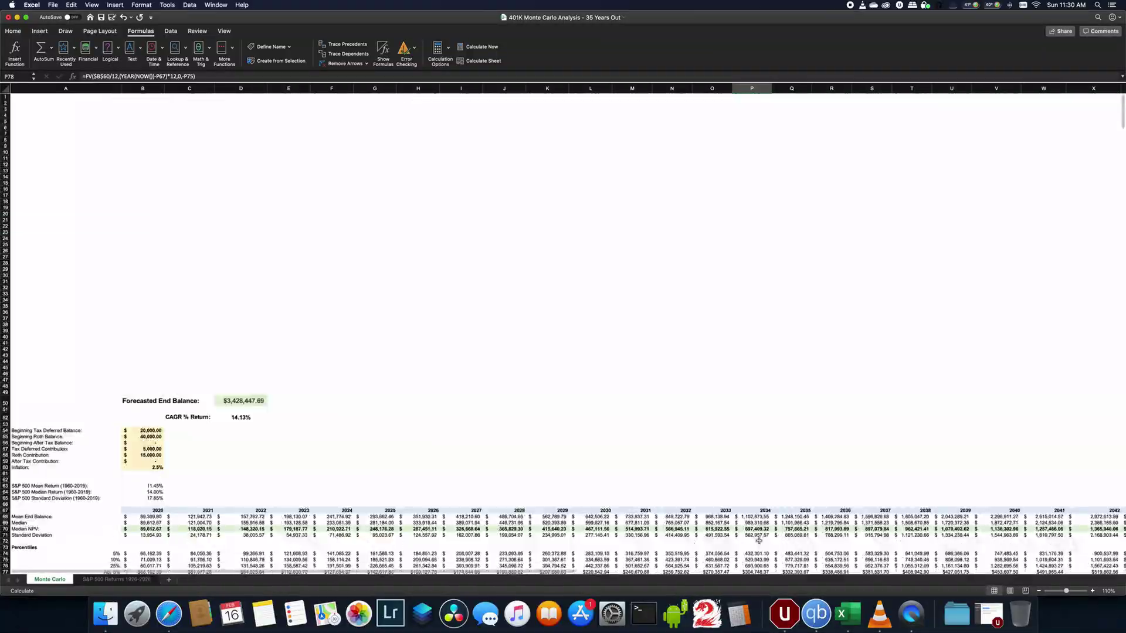
left_click(330, 442)
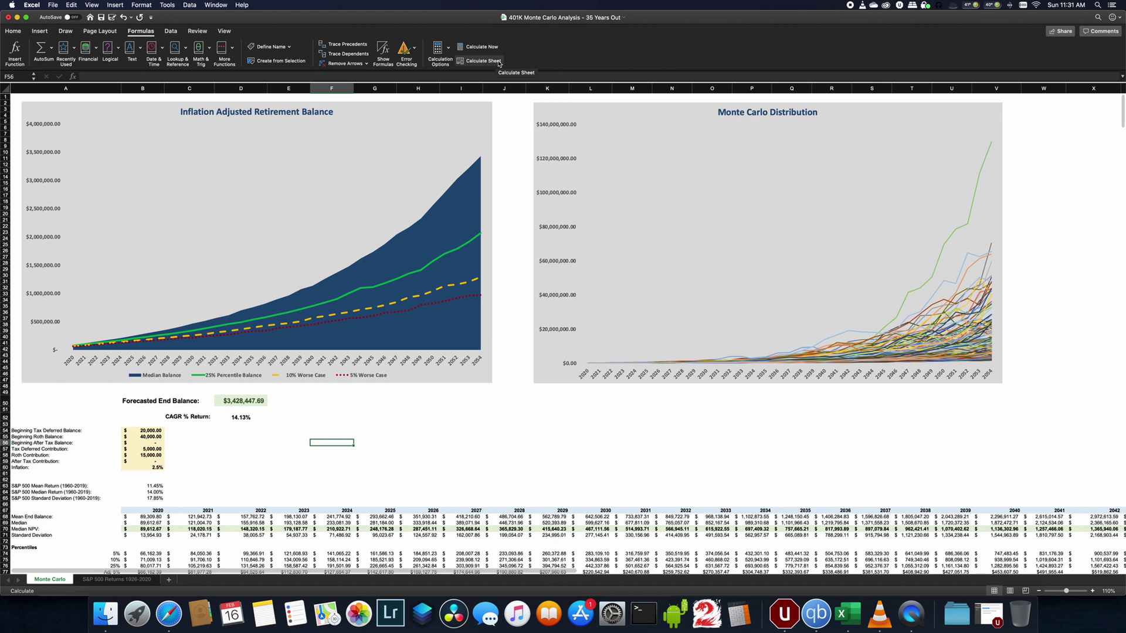
left_click(482, 61)
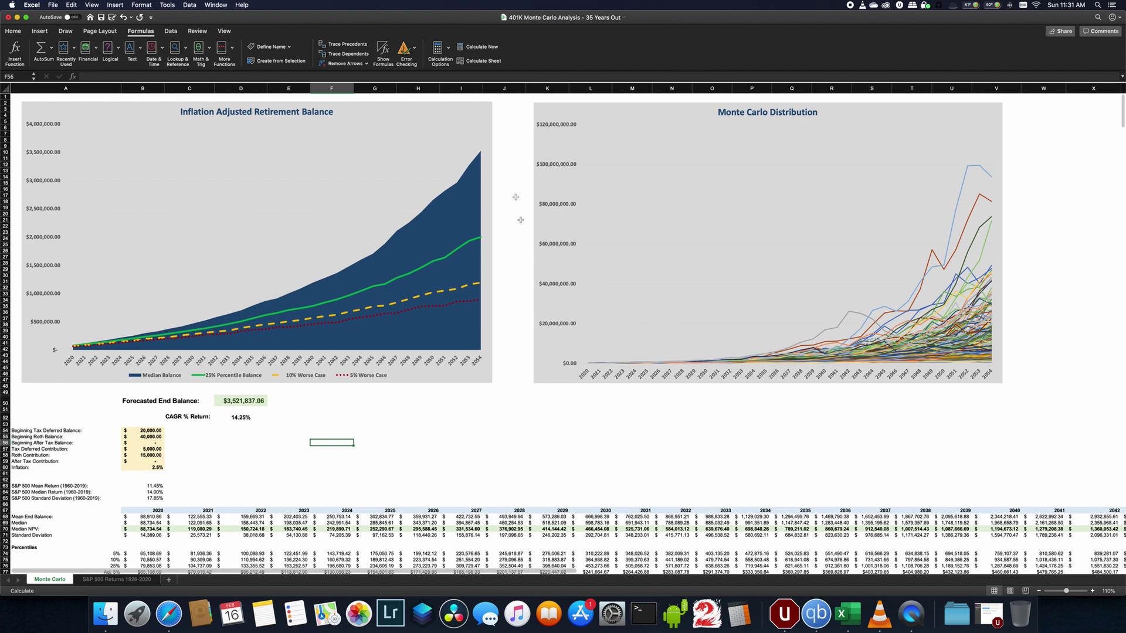
Step: Recalculate the sheet three times, reaching a $3,334,671.50 forecasted end balance
left_click(495, 62)
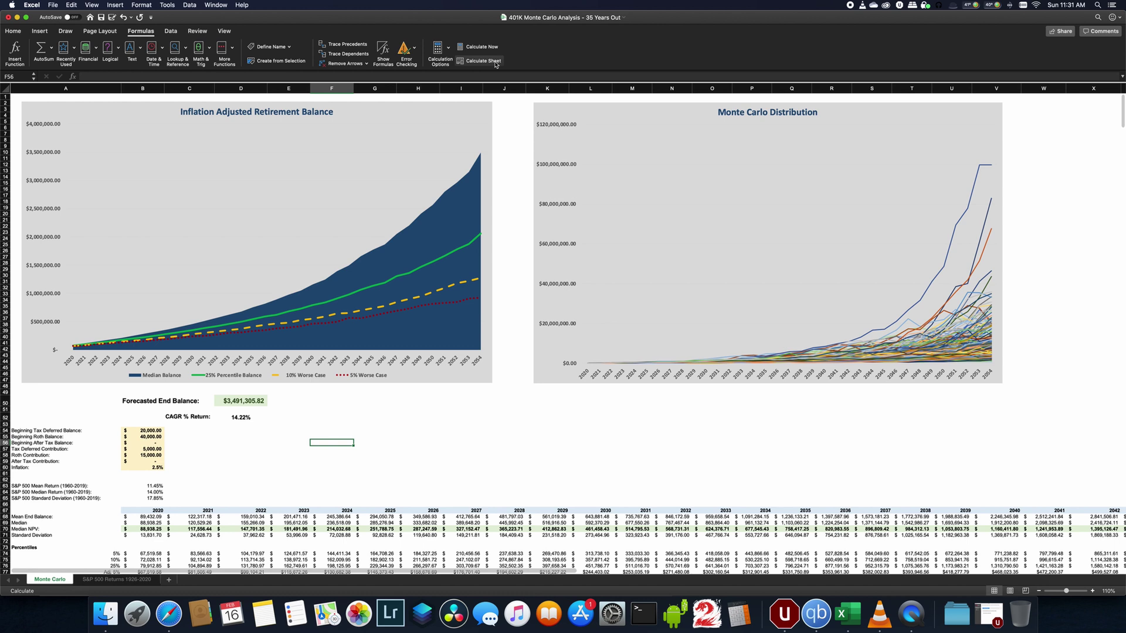
left_click(496, 62)
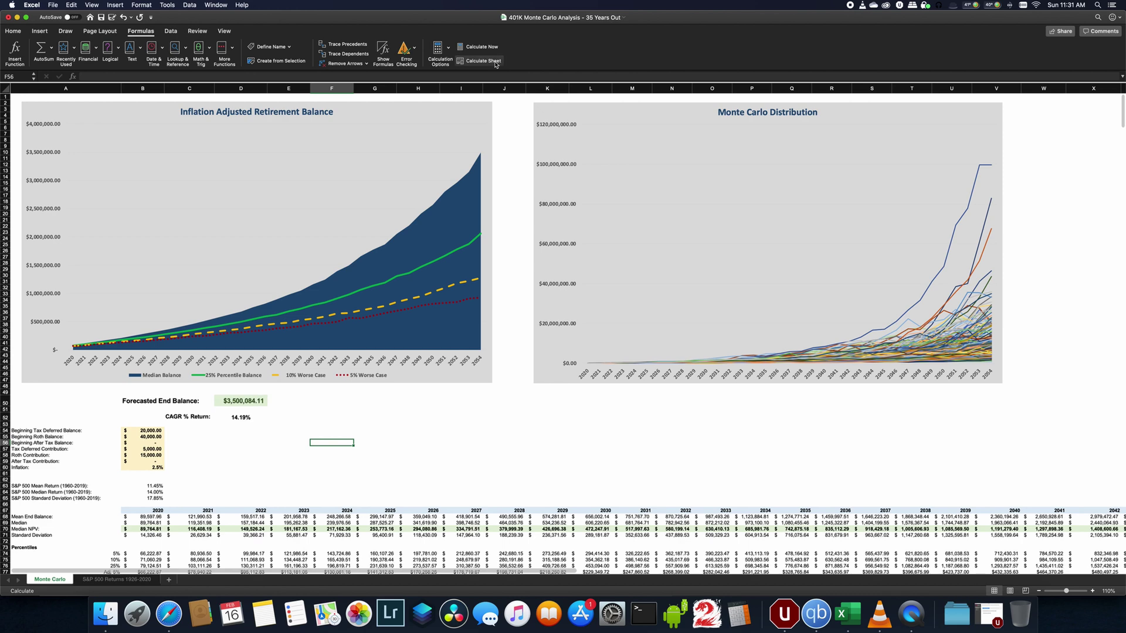
left_click(495, 62)
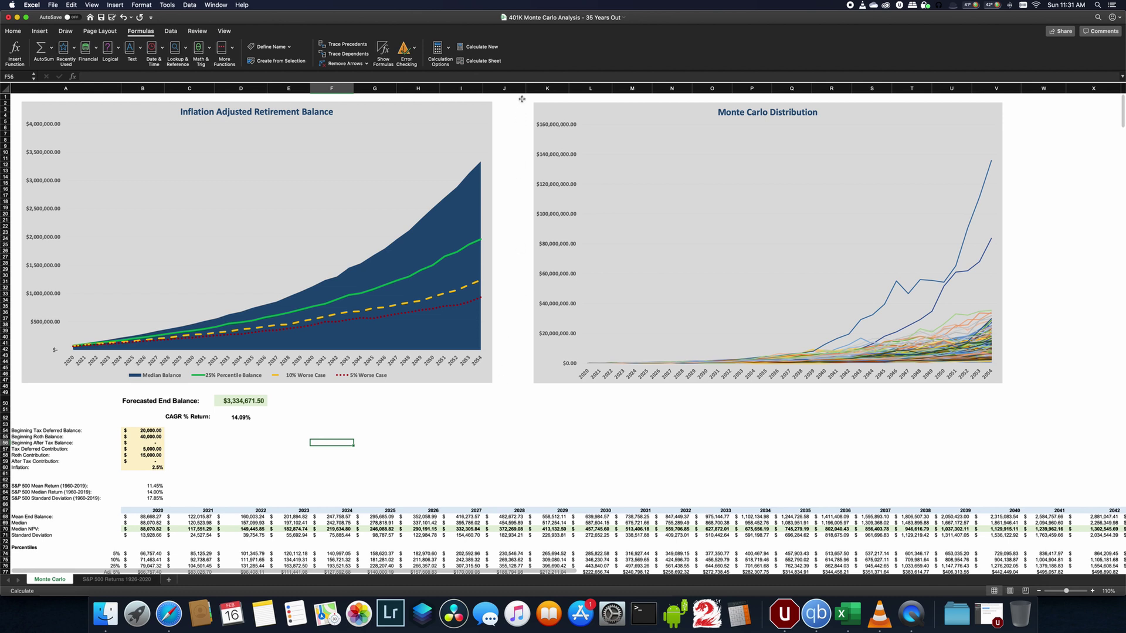
Step: Recalculate the sheet sixteen times, ending at a $3,326,508.53 end balance and 14.07% CAGR
left_click(499, 61)
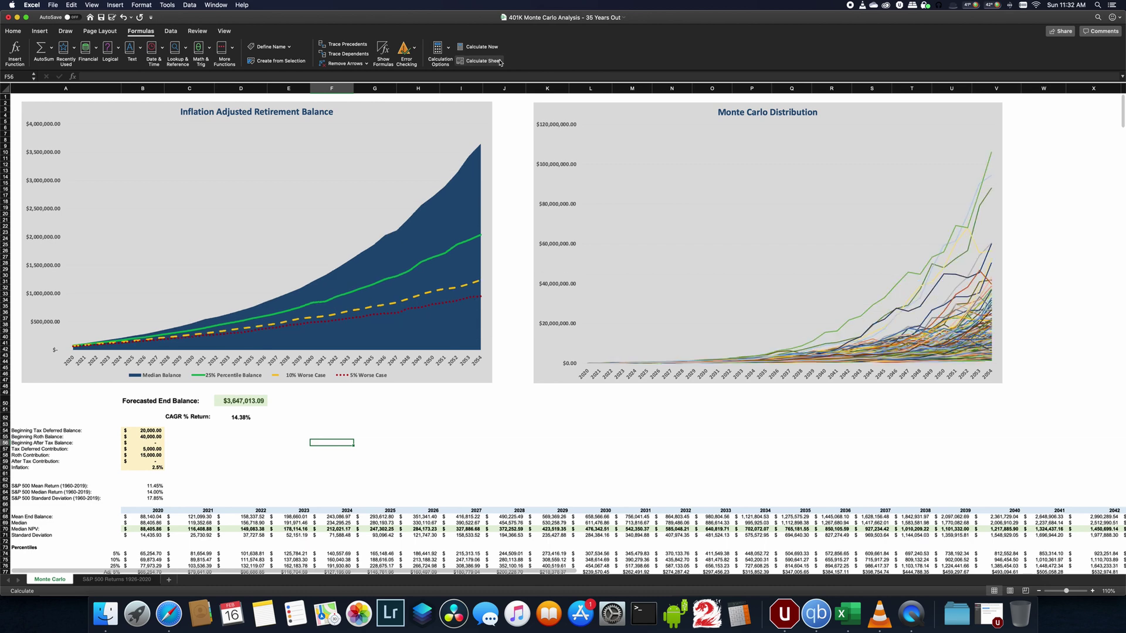
left_click(499, 61)
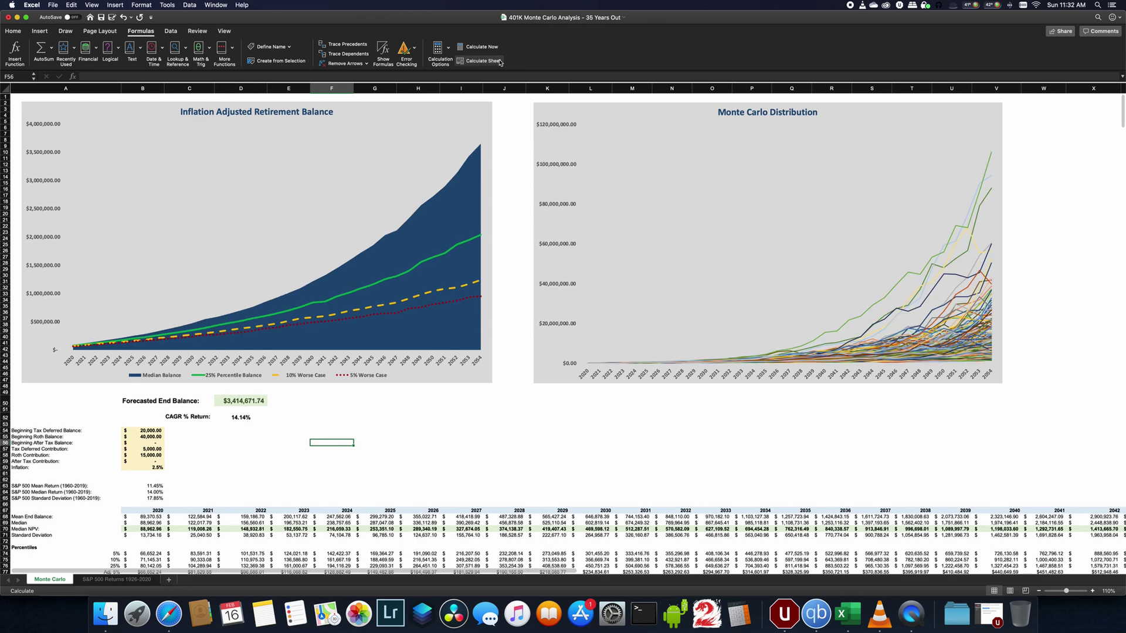
left_click(498, 61)
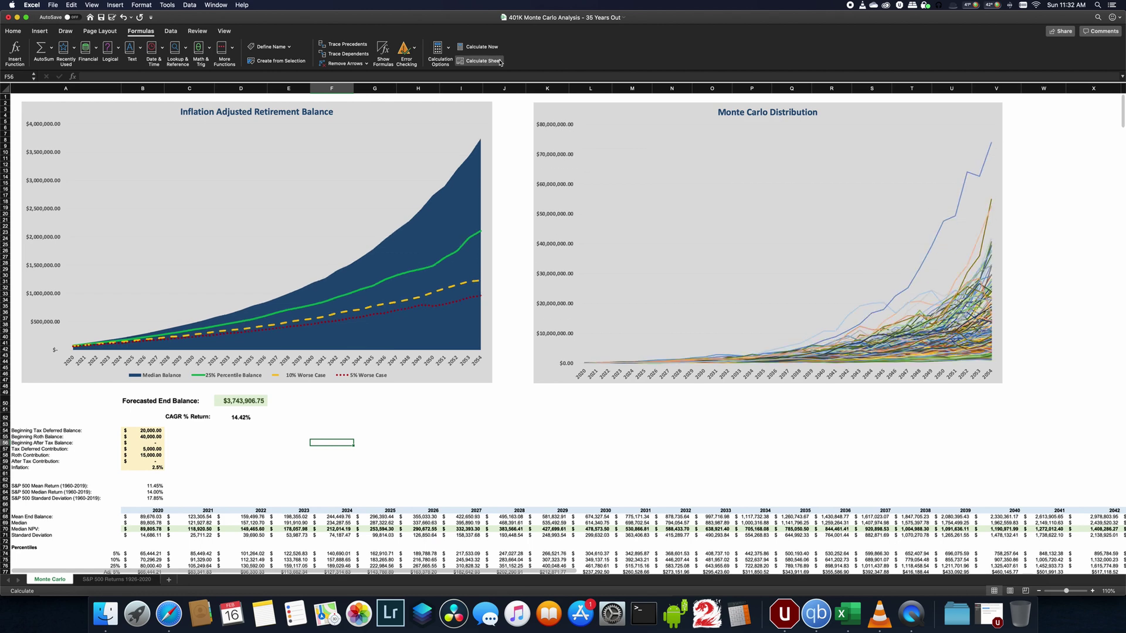
left_click(499, 61)
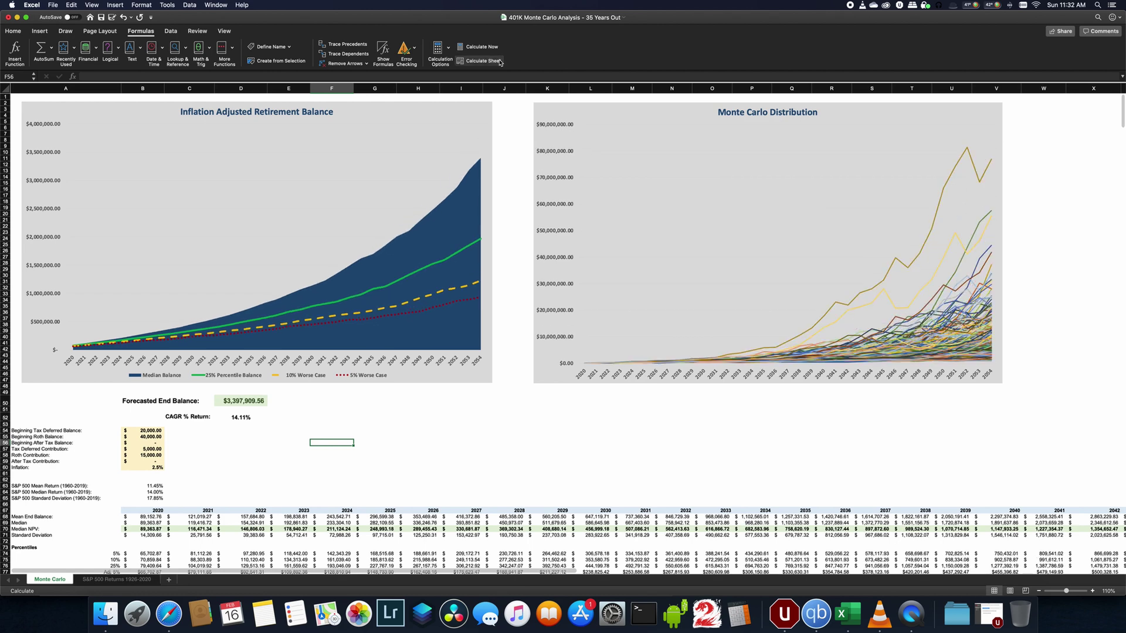
left_click(499, 61)
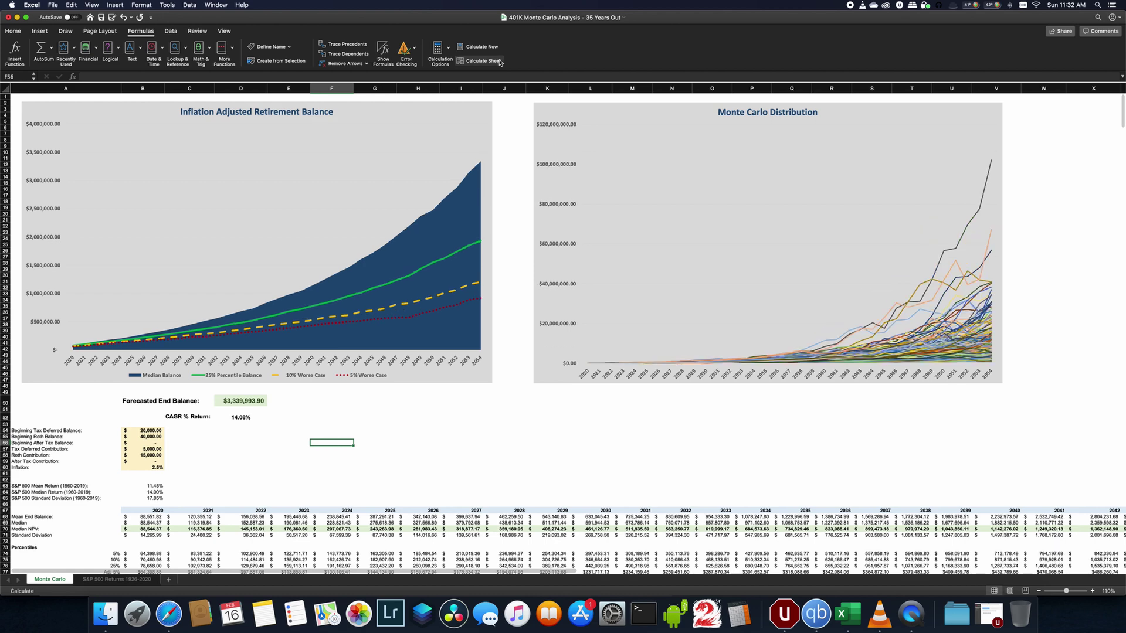
left_click(500, 62)
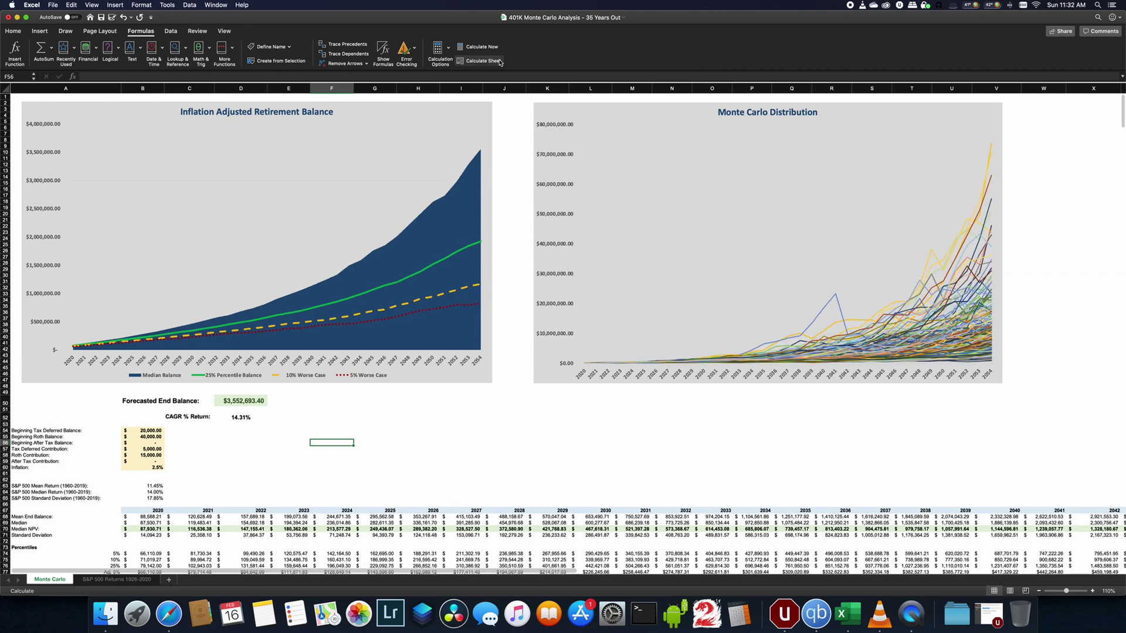
left_click(500, 62)
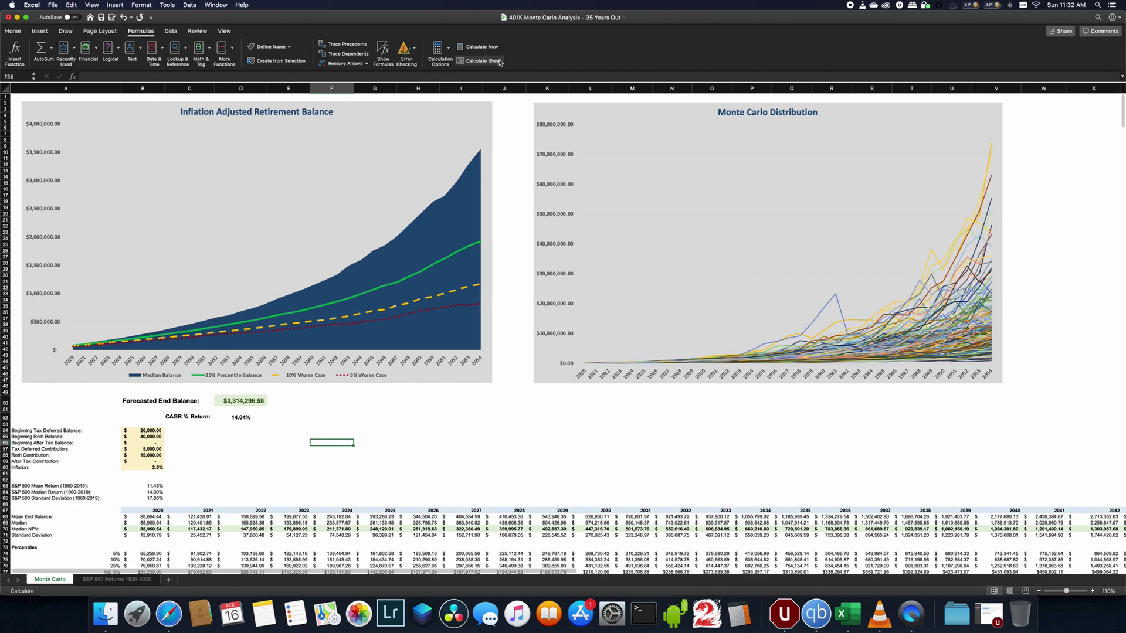
left_click(499, 61)
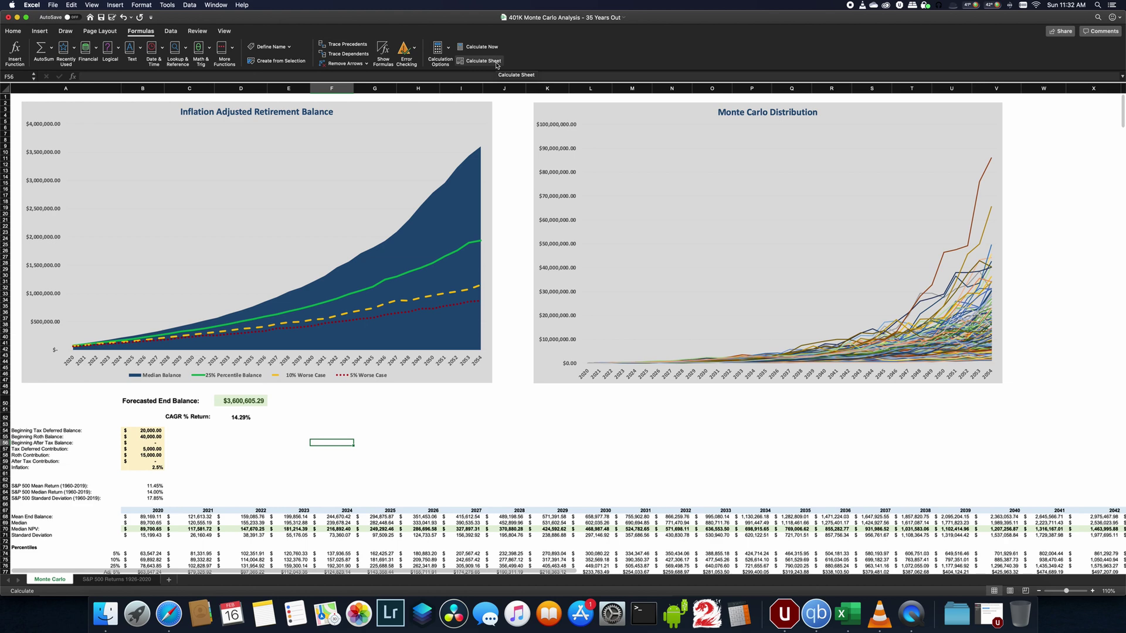
left_click(497, 65)
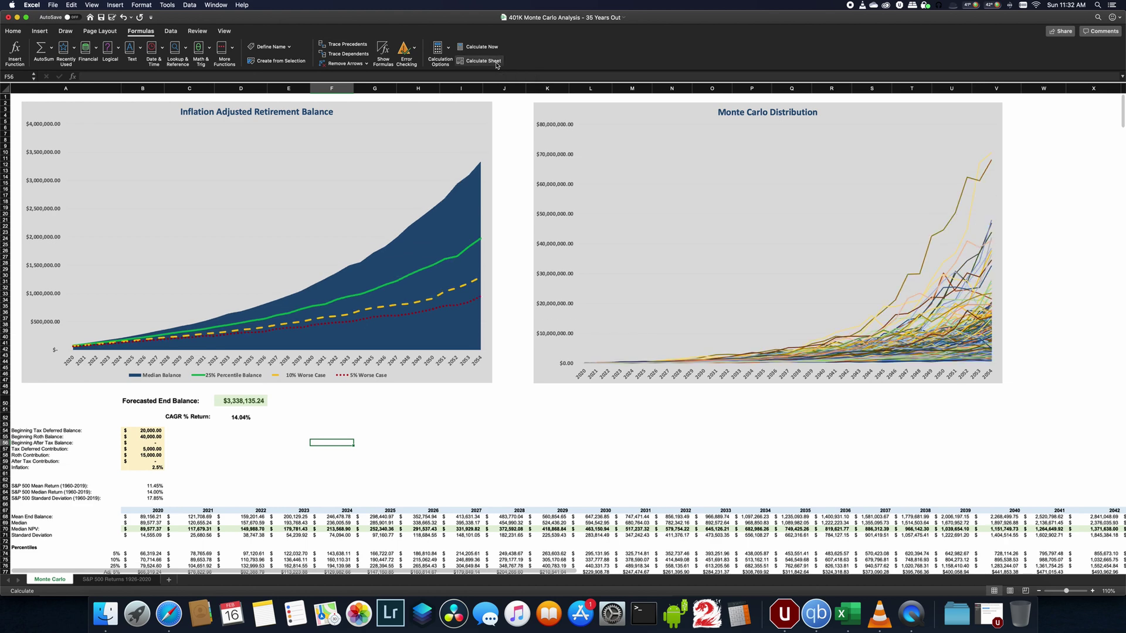
left_click(497, 65)
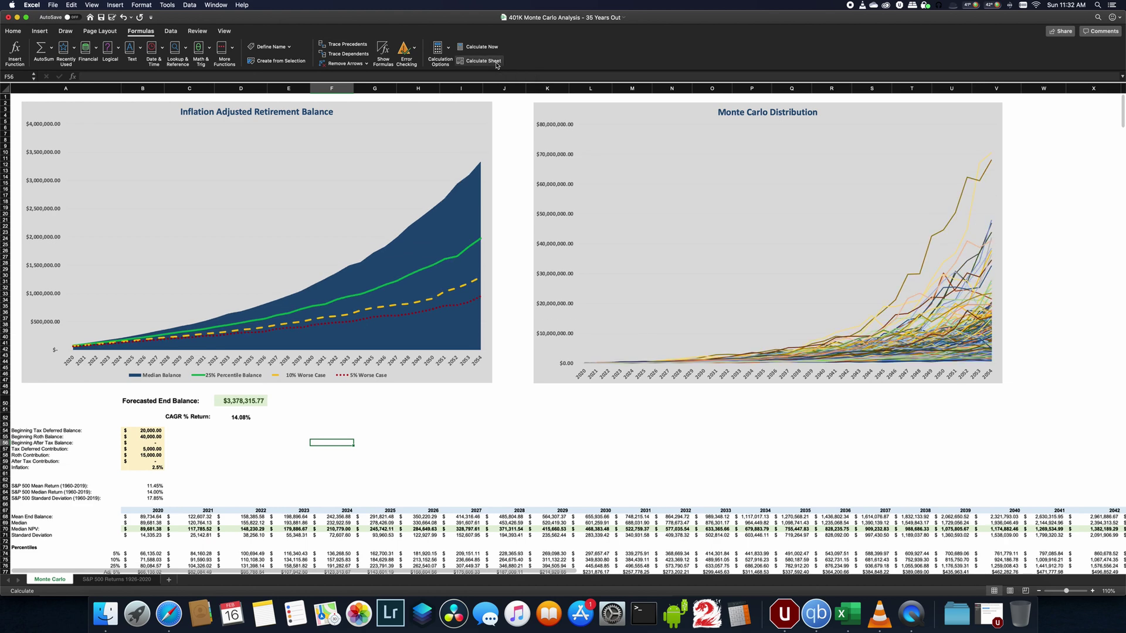
left_click(496, 65)
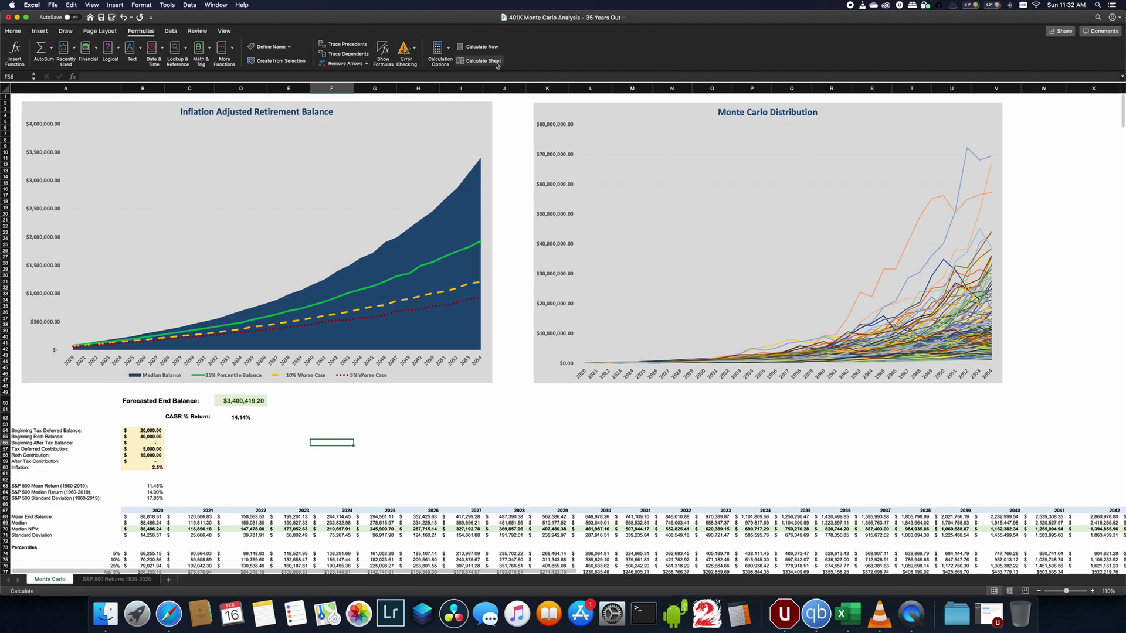
left_click(496, 65)
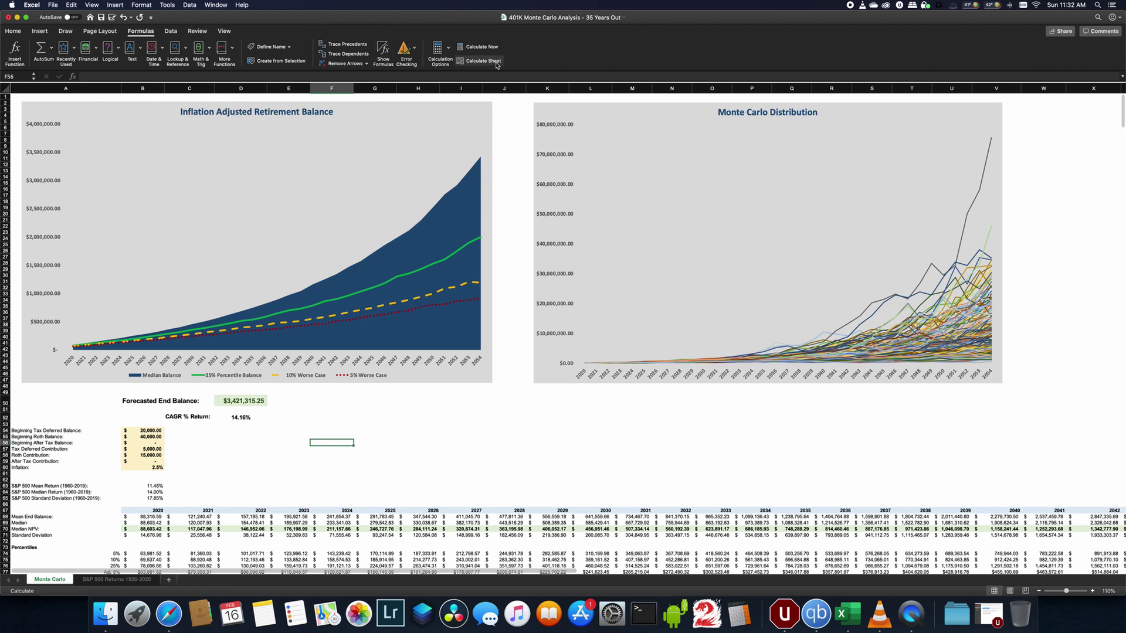
left_click(482, 61)
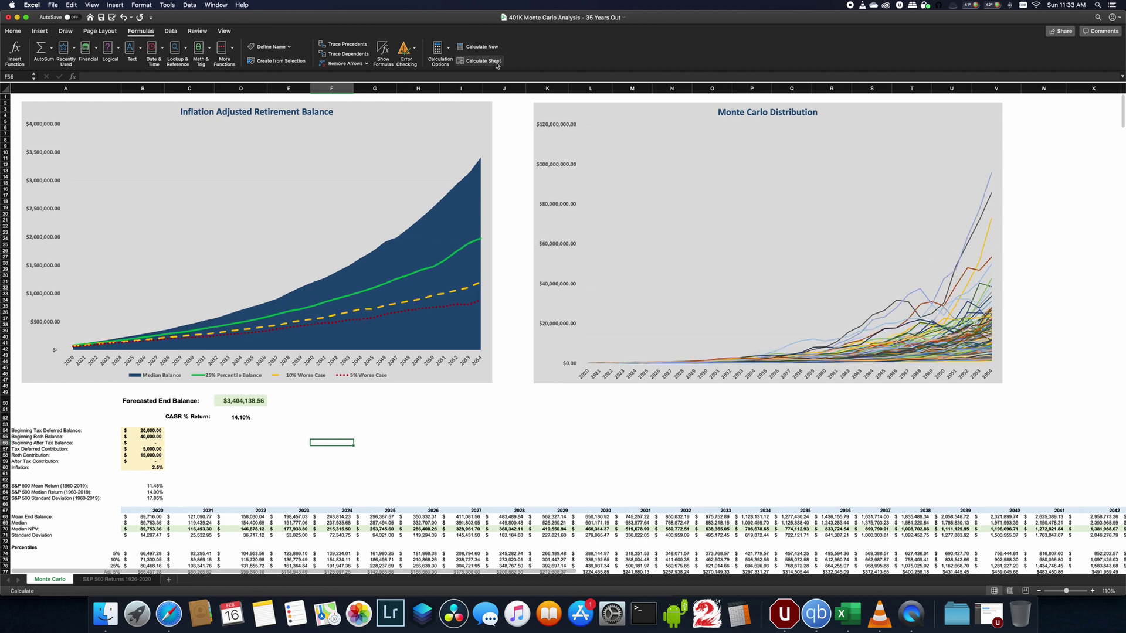
left_click(497, 64)
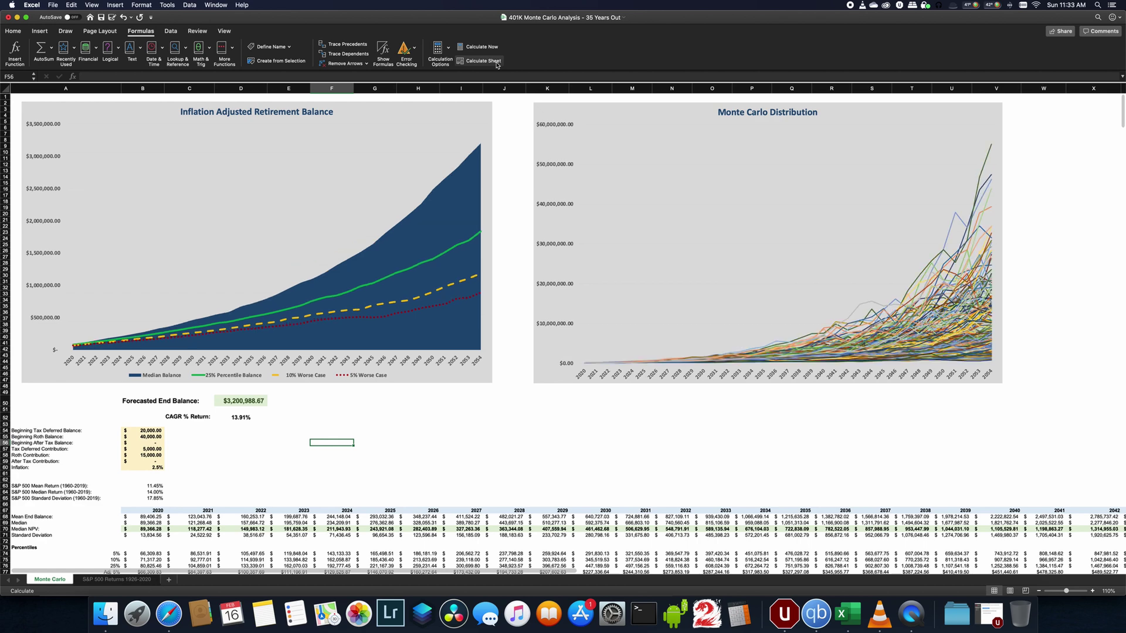
left_click(497, 64)
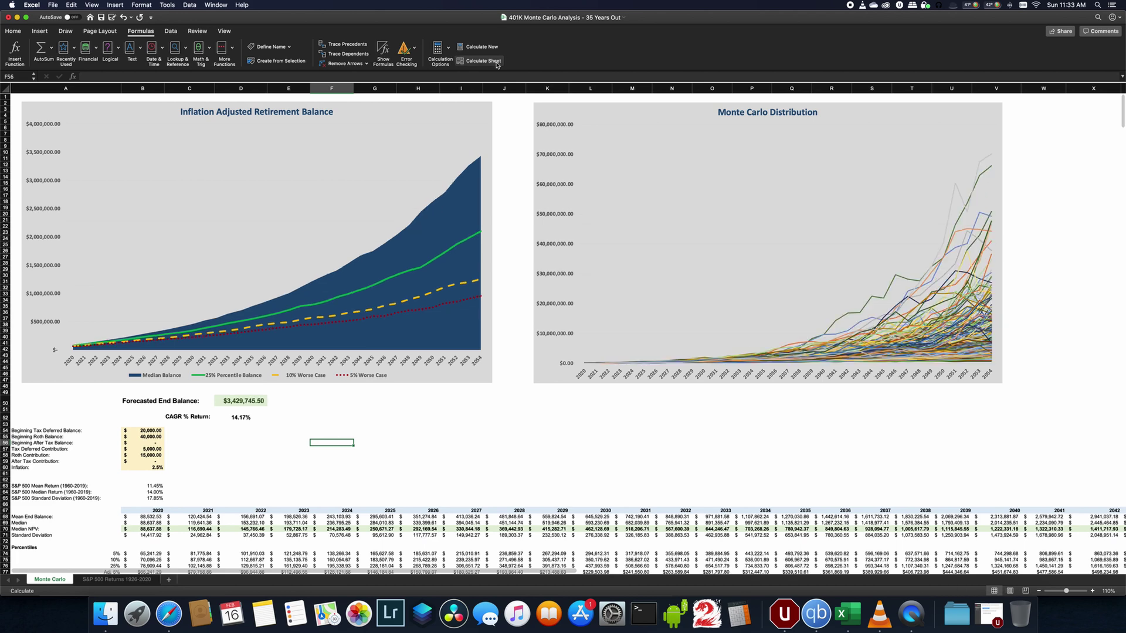
left_click(497, 64)
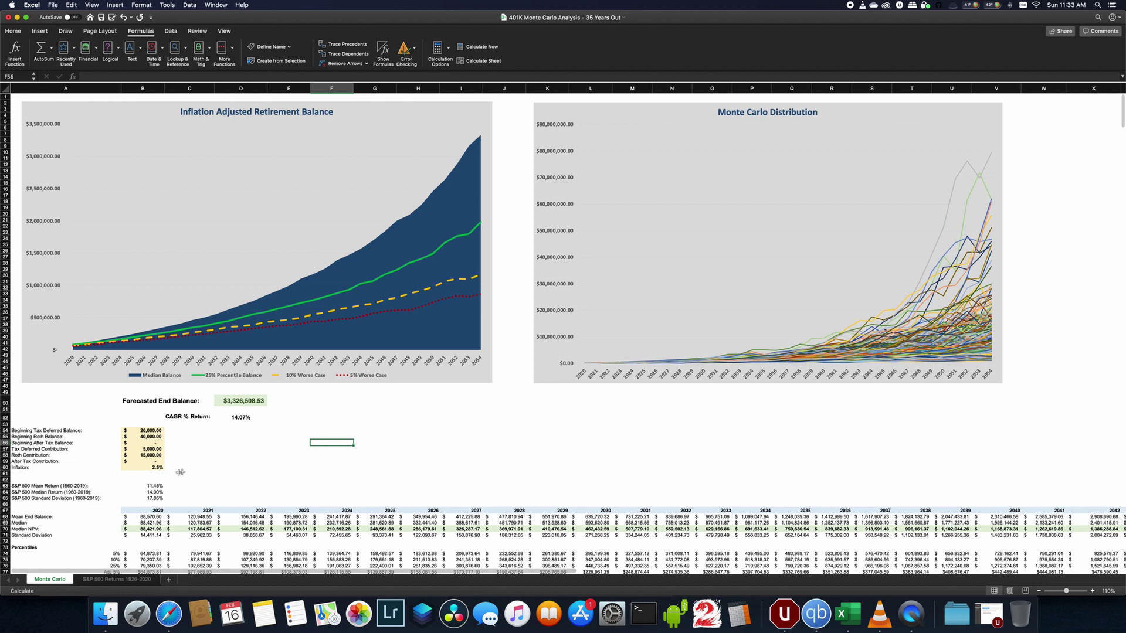
Step: Set the beginning tax-deferred balance to 10,000 and the Roth balance to 30,000
left_click(153, 431)
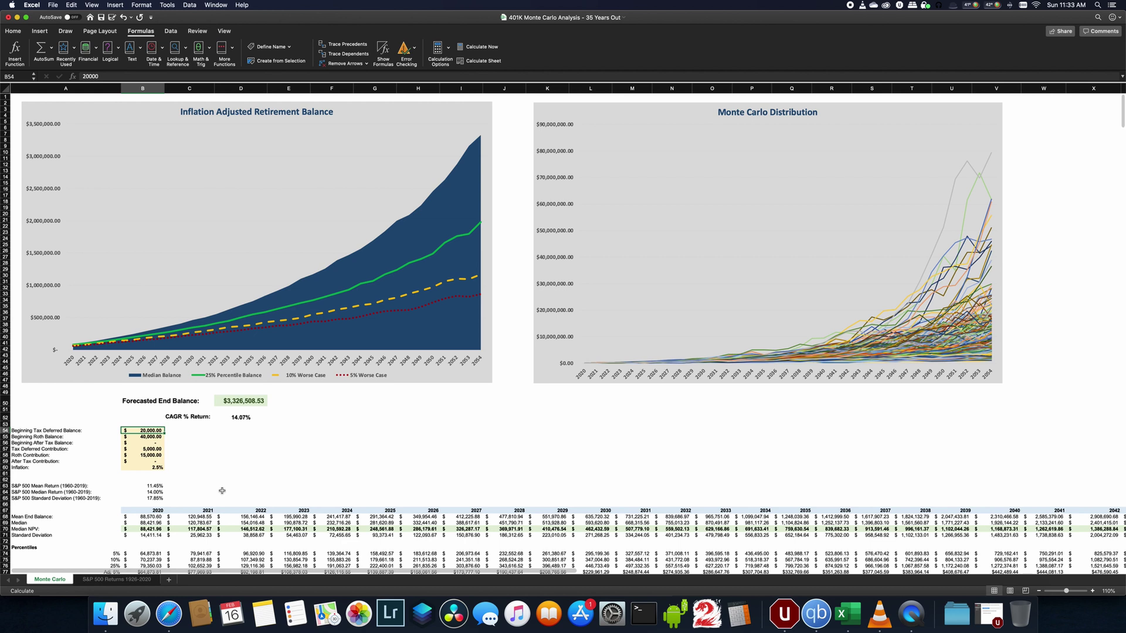
type("100")
key("Return")
type("300")
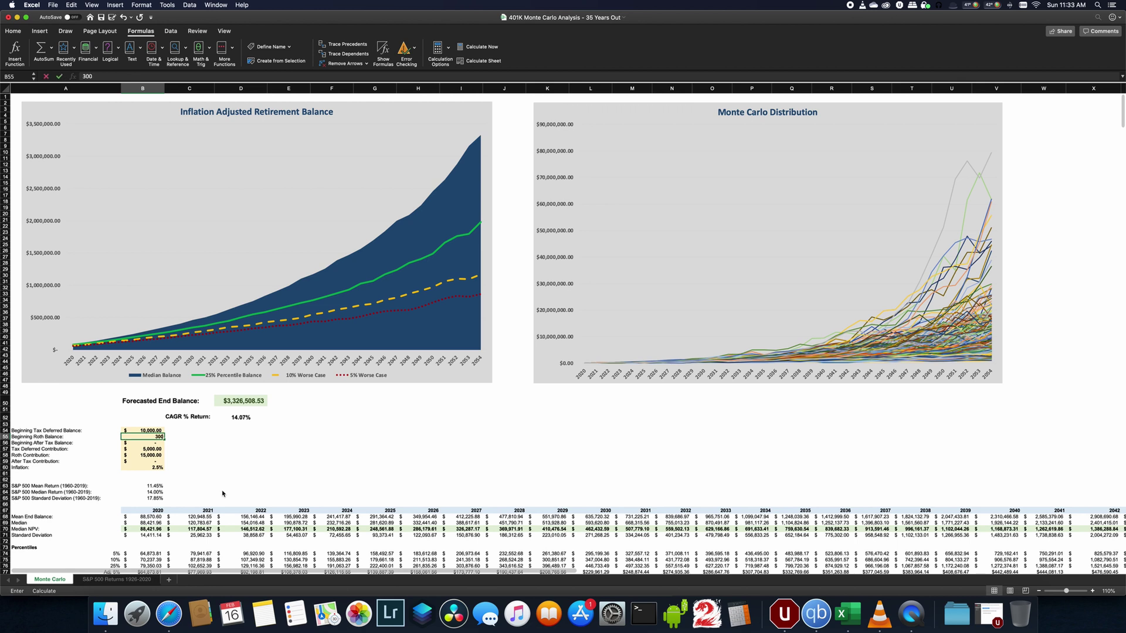
key("Return")
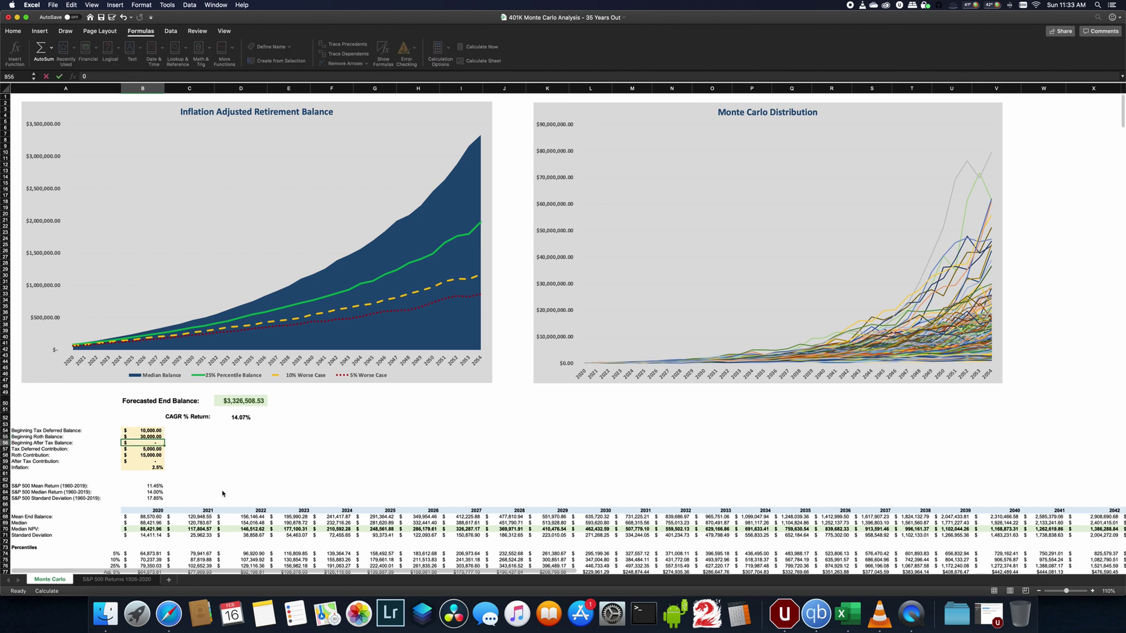
Step: Move past the contribution inputs and recalculate twice, giving a $3,249,991.16 end balance
key("Return")
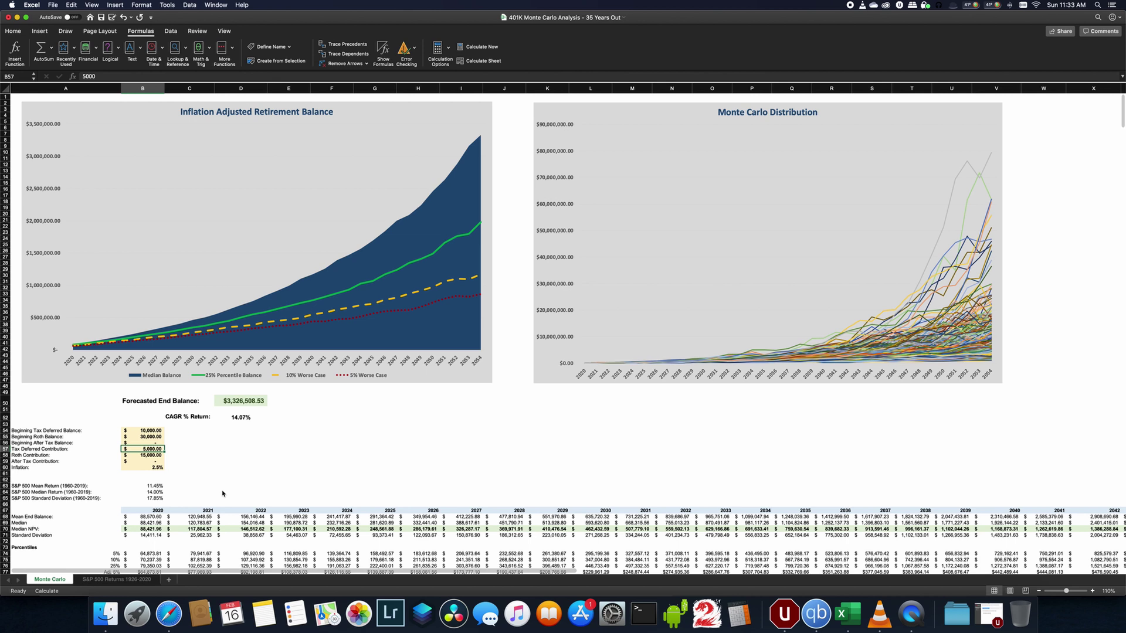
key("Return")
key("Tab")
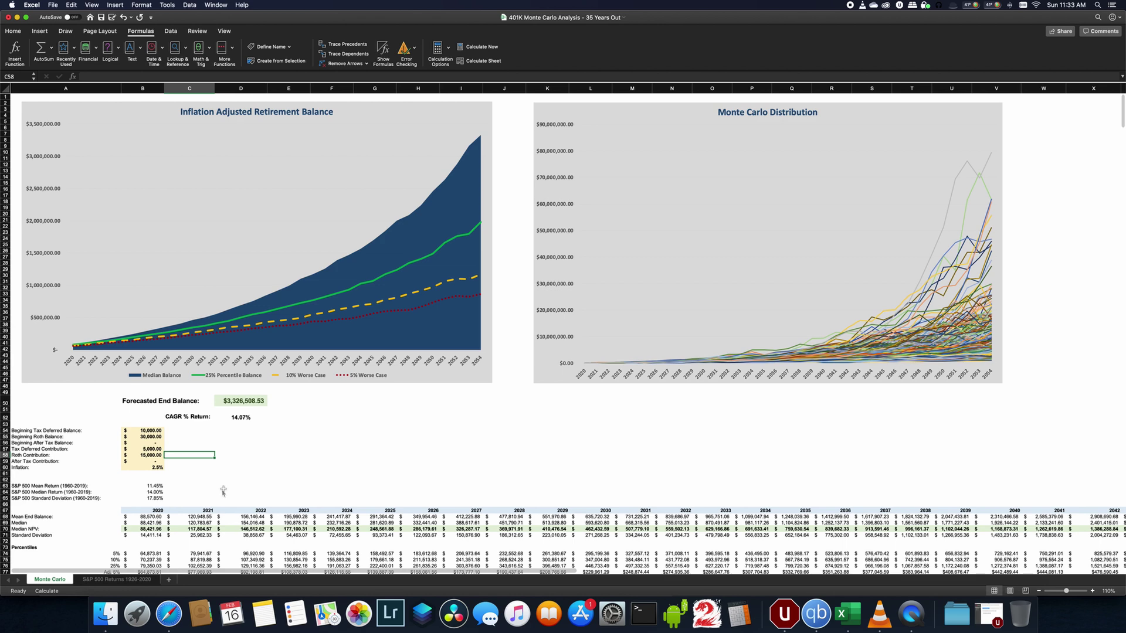
left_click(494, 62)
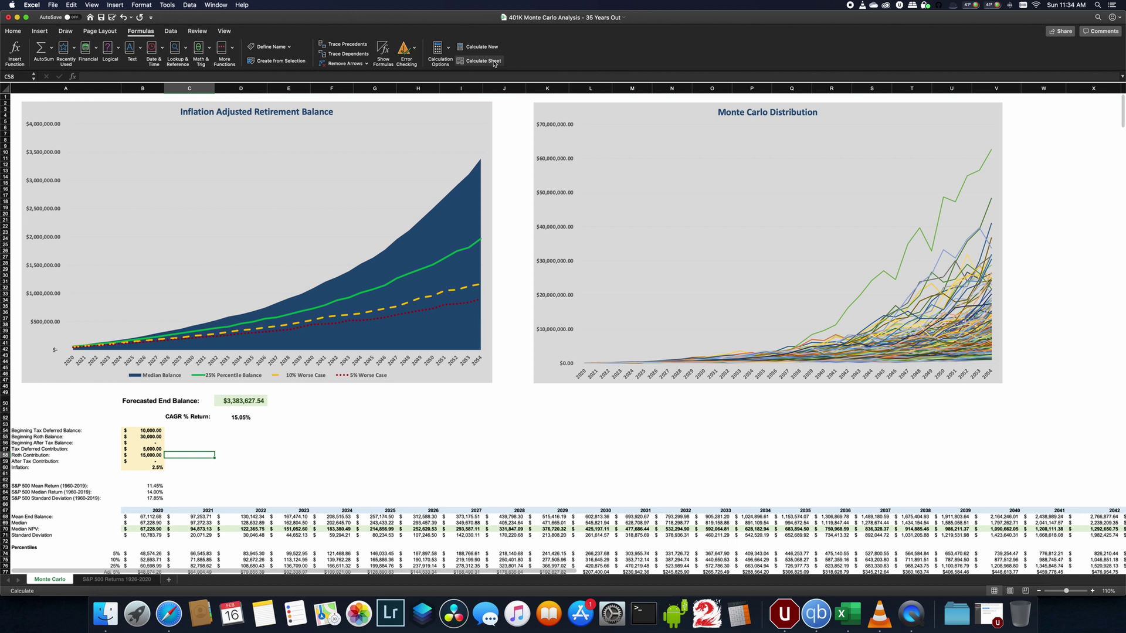
left_click(494, 62)
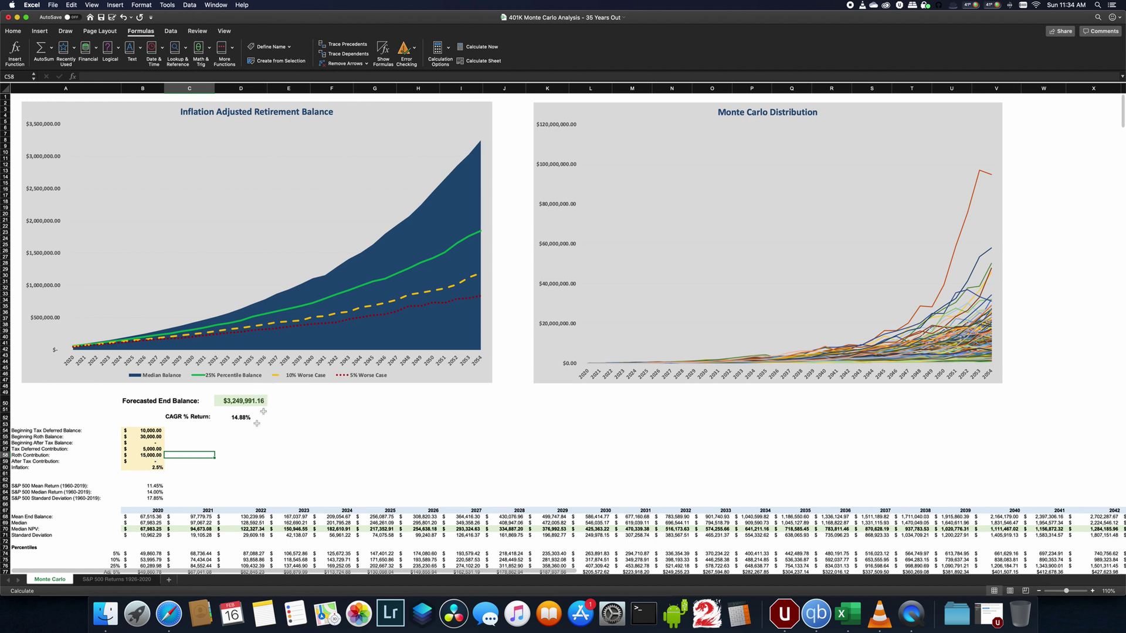
Step: Set the Roth contribution in B58 to 10,000
left_click(151, 457)
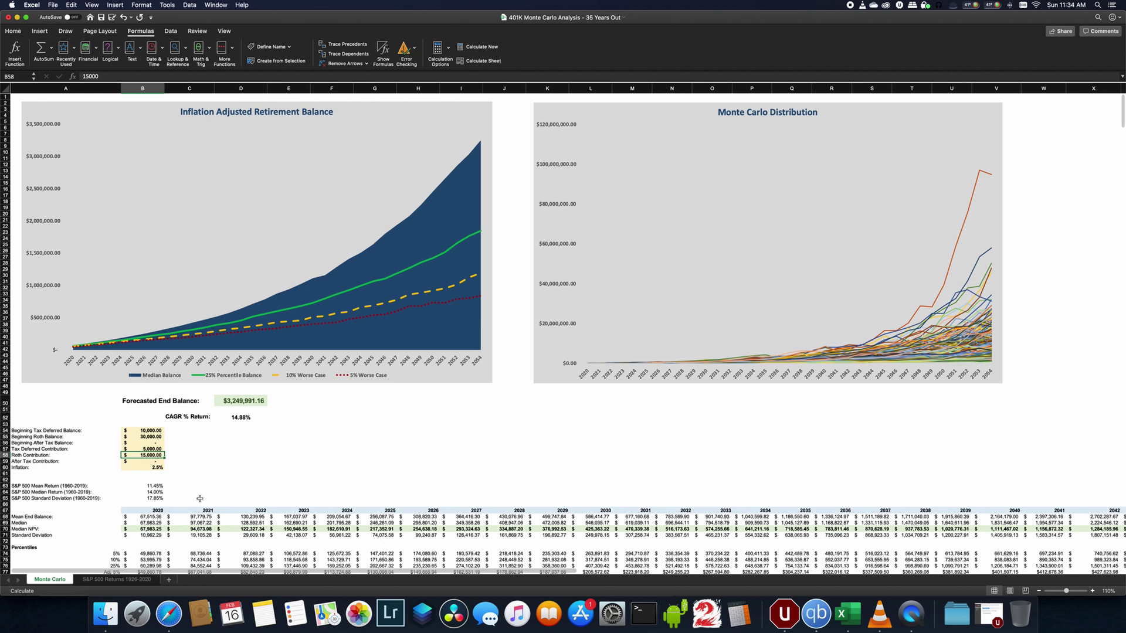
type("10")
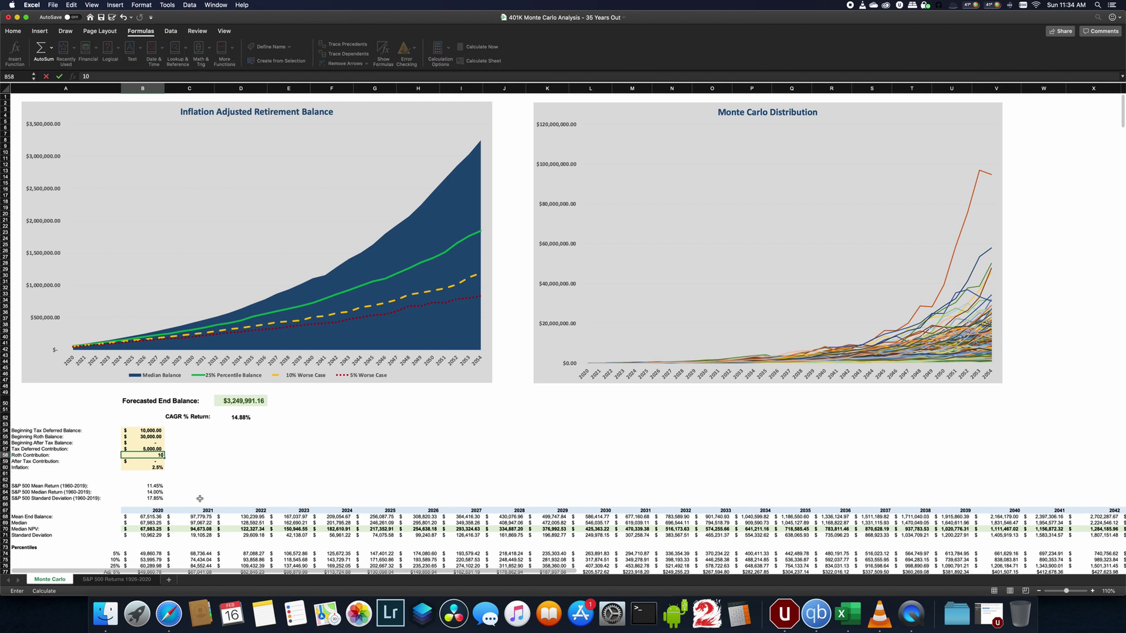
type(",000")
key("Return")
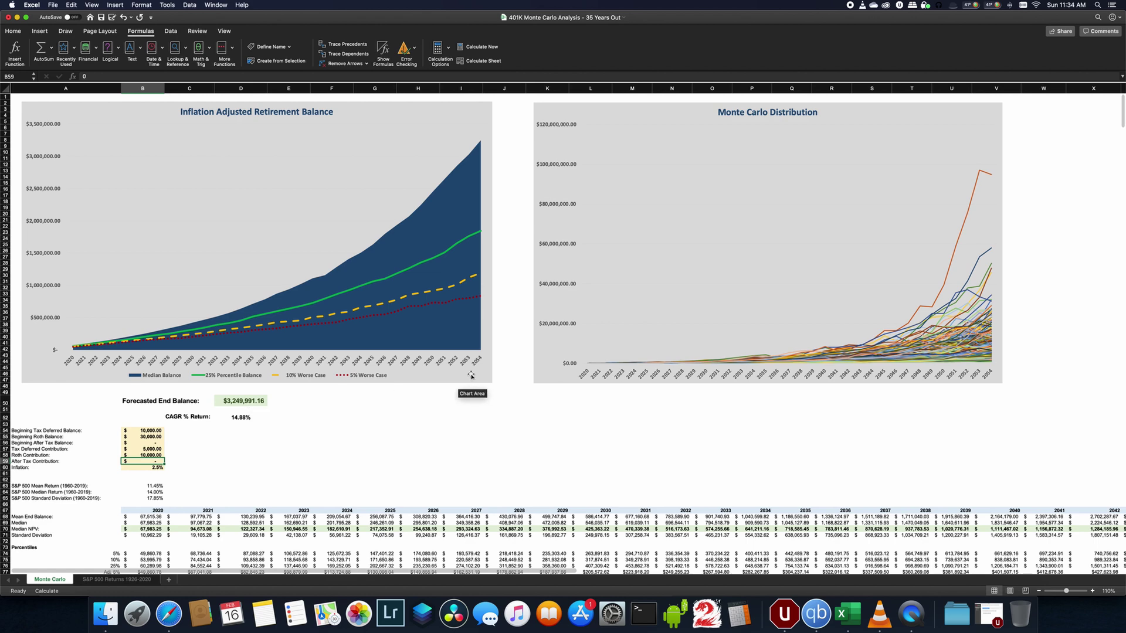
Step: Recalculate the sheet four times, reaching a $2,479,380.09 forecasted end balance at 14.32% CAGR
left_click(500, 61)
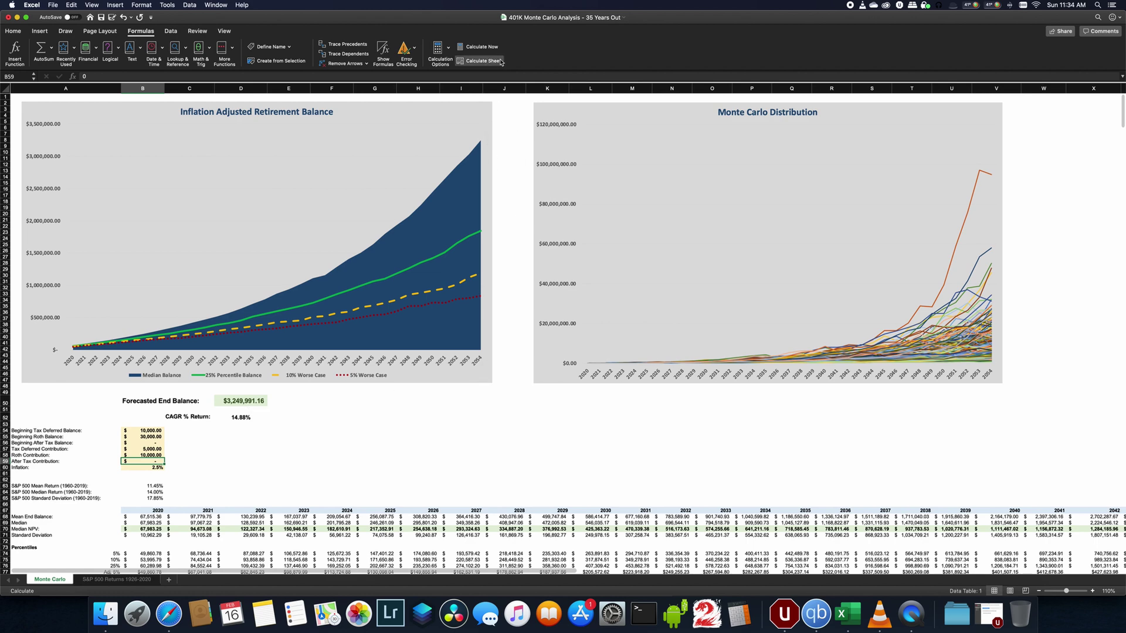
left_click(502, 62)
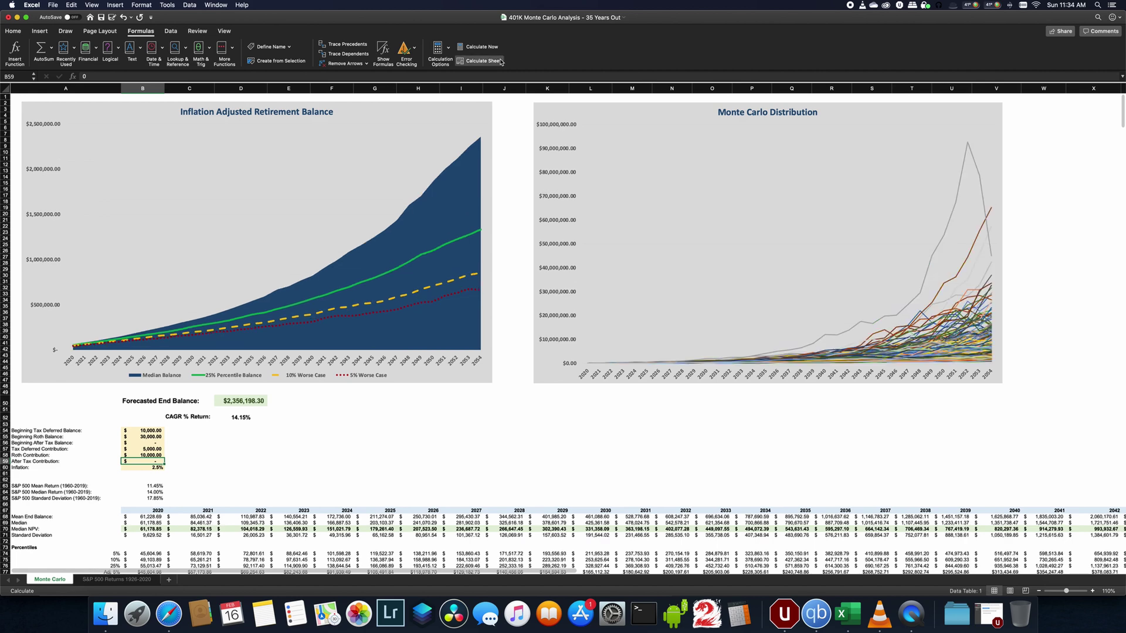
left_click(502, 62)
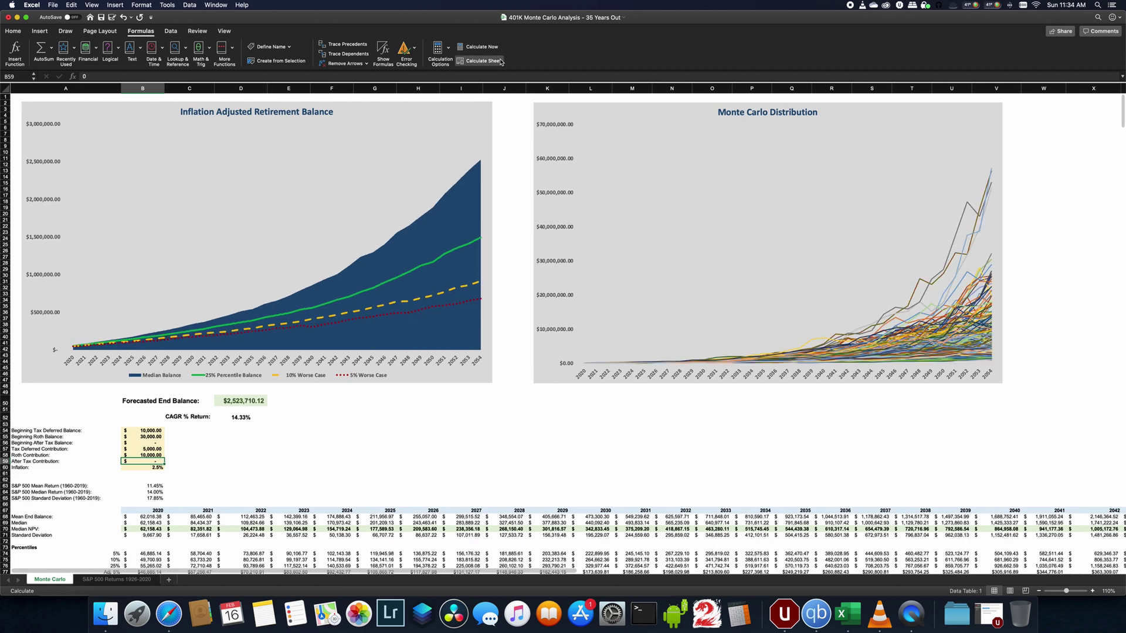
left_click(501, 61)
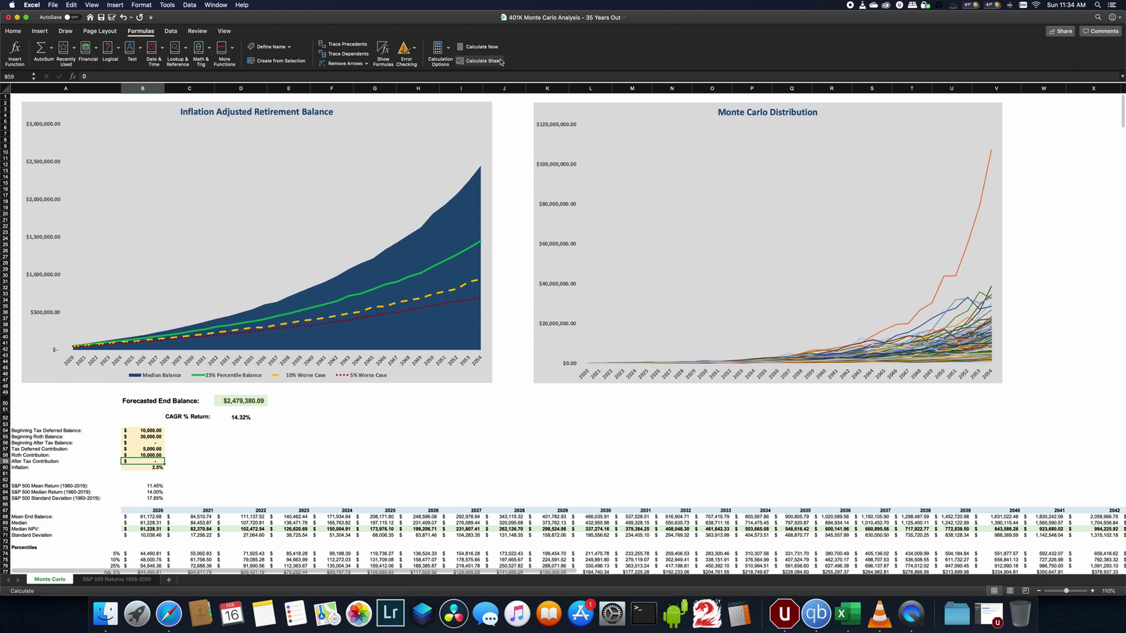
Step: Run Calculate Sheet once more, redrawing both charts for a $2,457,154.11 end balance at 14.28% CAGR
left_click(501, 62)
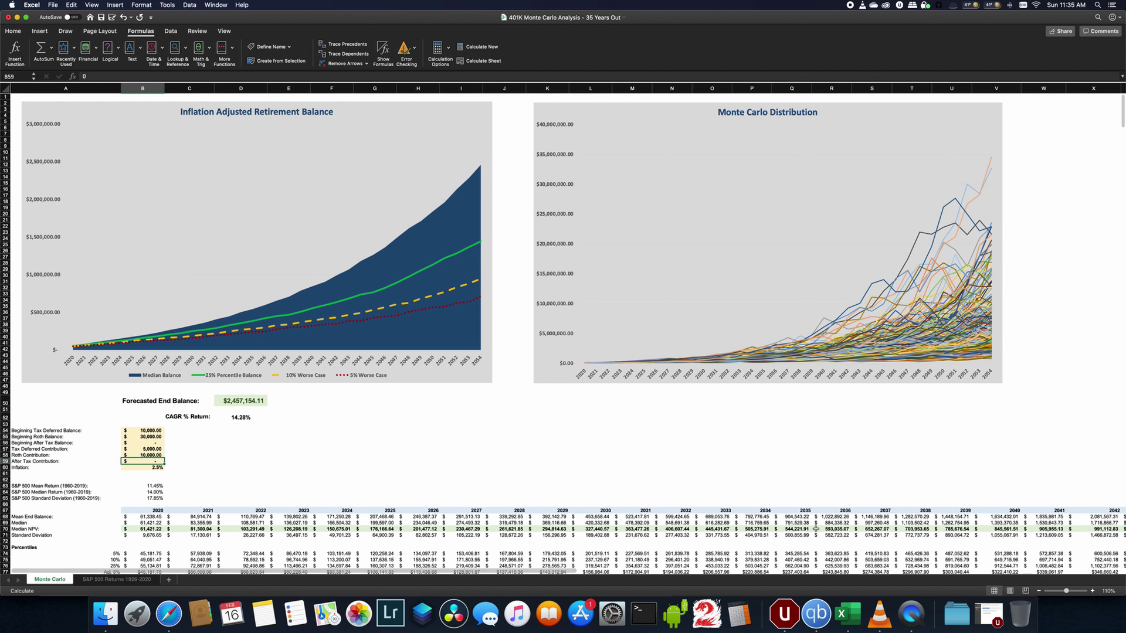
left_click(157, 529)
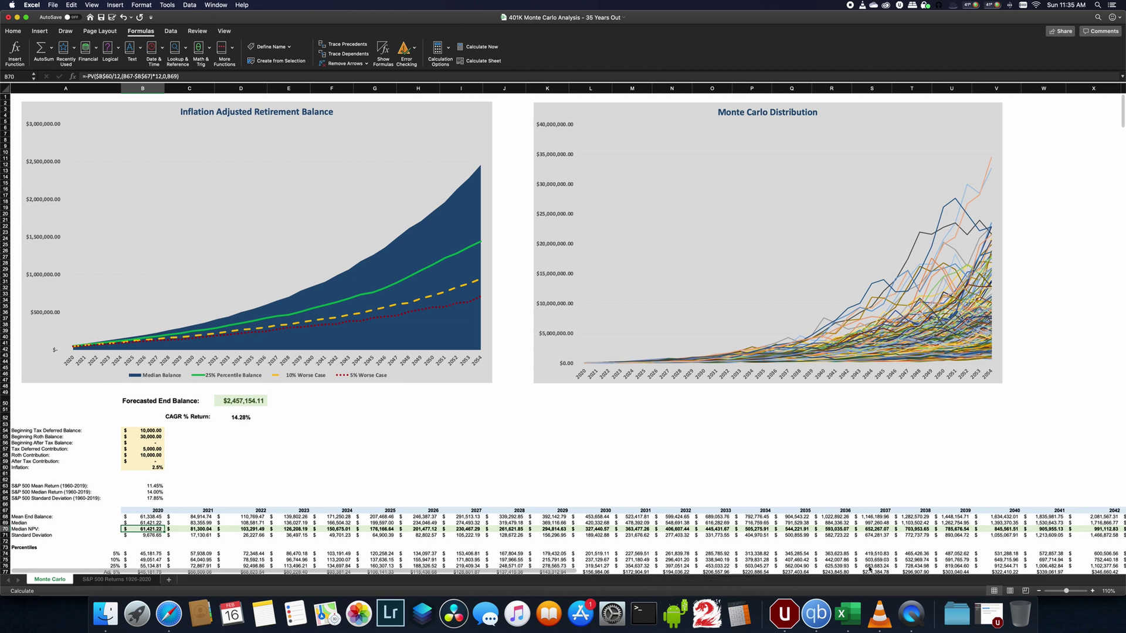
left_click(1009, 529)
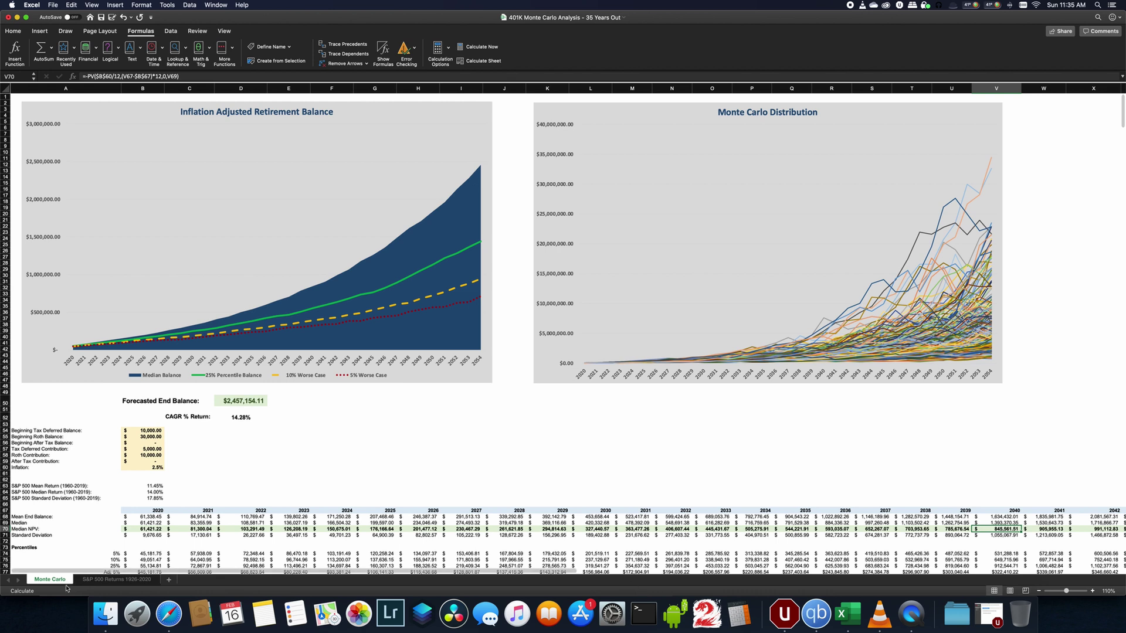
left_click(43, 530)
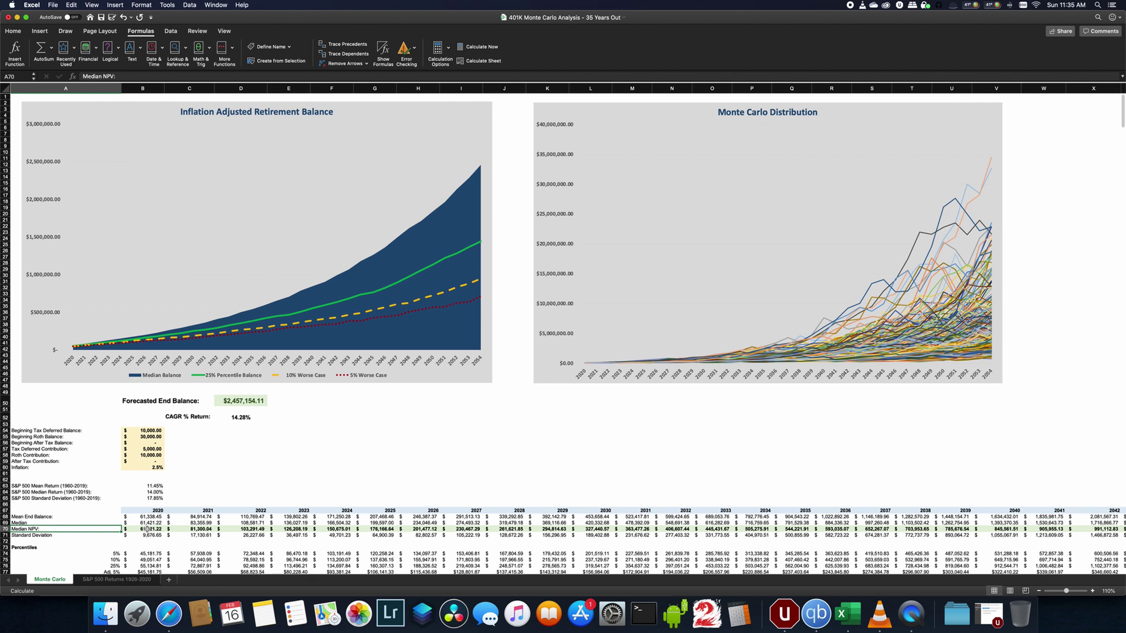
left_click(148, 529)
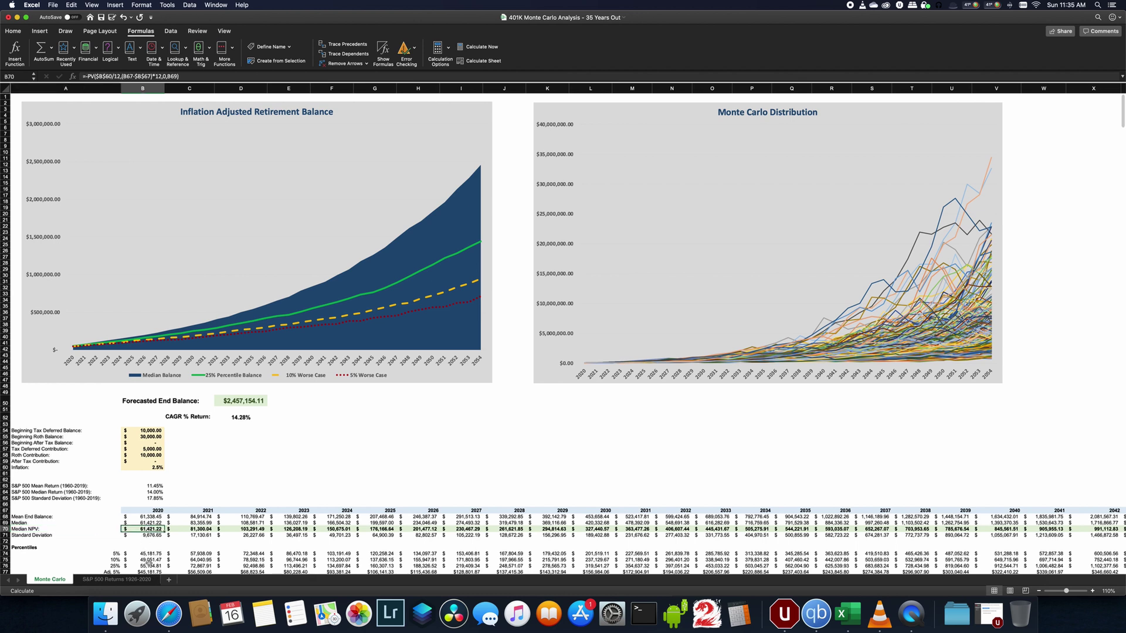